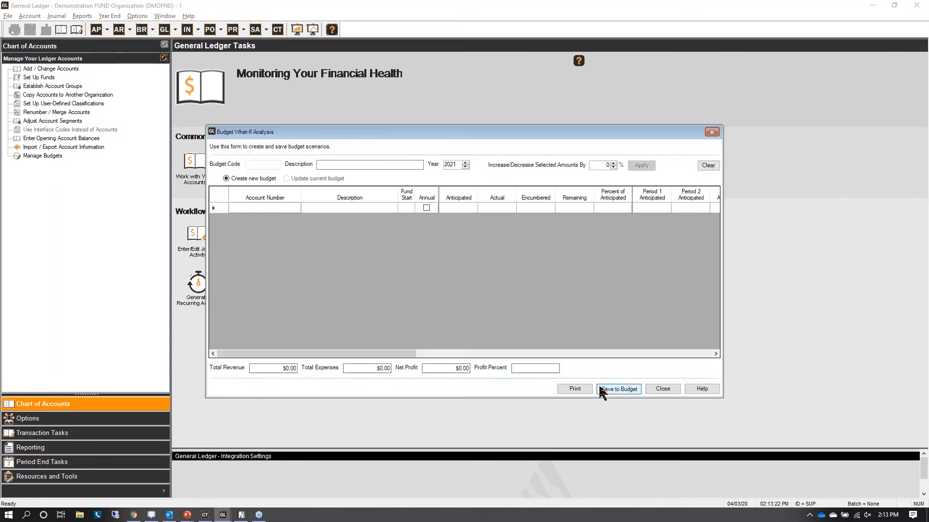
# Step: Load the 2019 A BUD budget into the what-if analysis and enlarge the analysis window to show more accounts and periods
pyautogui.click(257, 165)
pyautogui.doubleClick(257, 166)
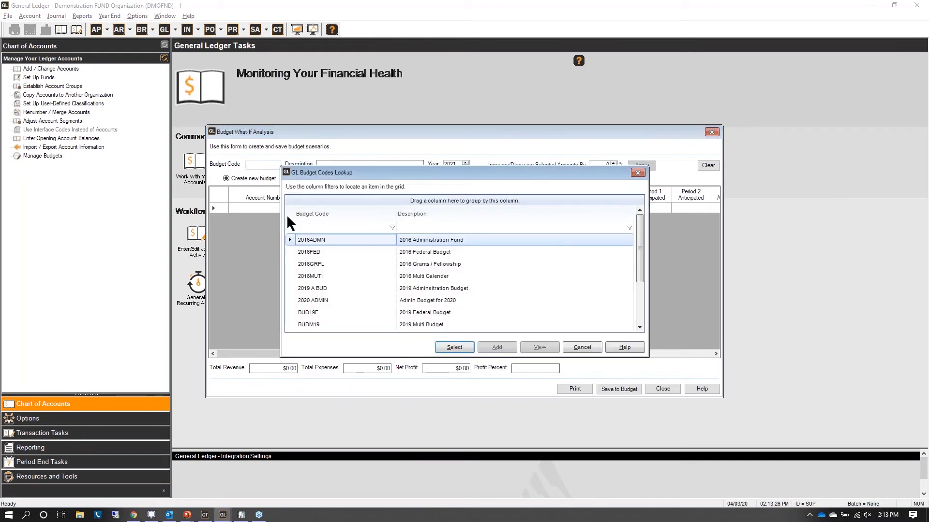
pyautogui.click(307, 290)
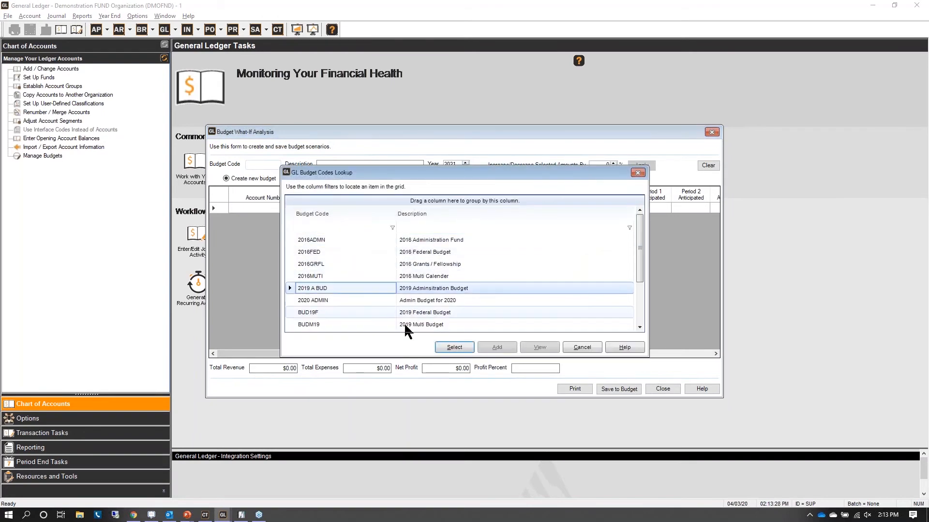
pyautogui.click(455, 348)
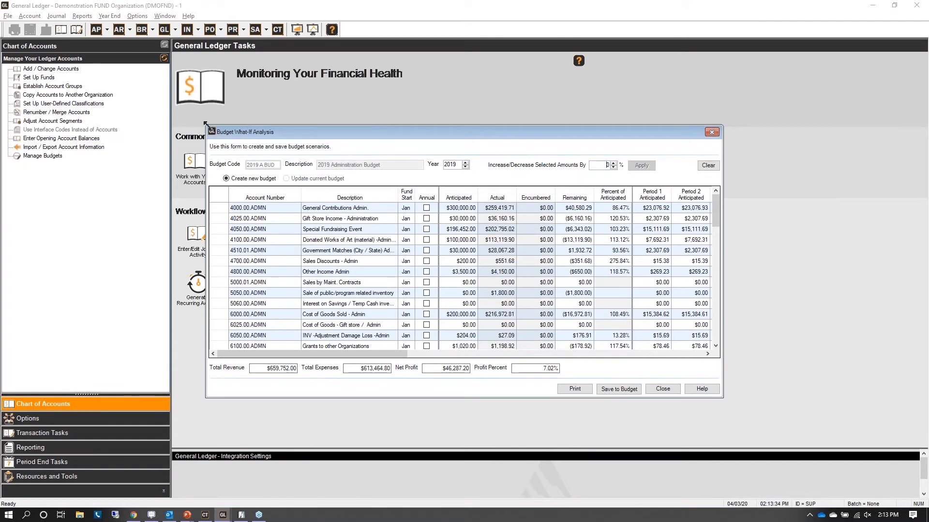
pyautogui.moveTo(209, 129); pyautogui.dragTo(160, 68)
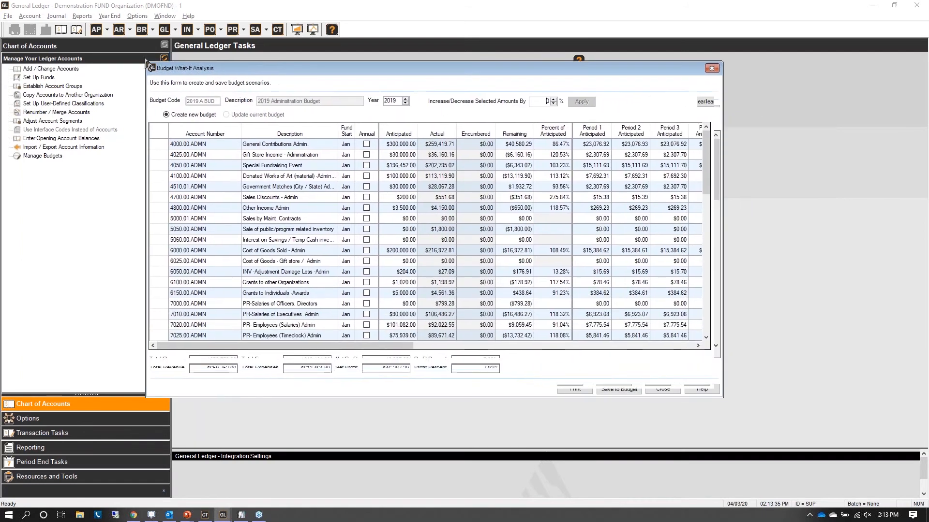
pyautogui.moveTo(719, 398); pyautogui.dragTo(881, 497)
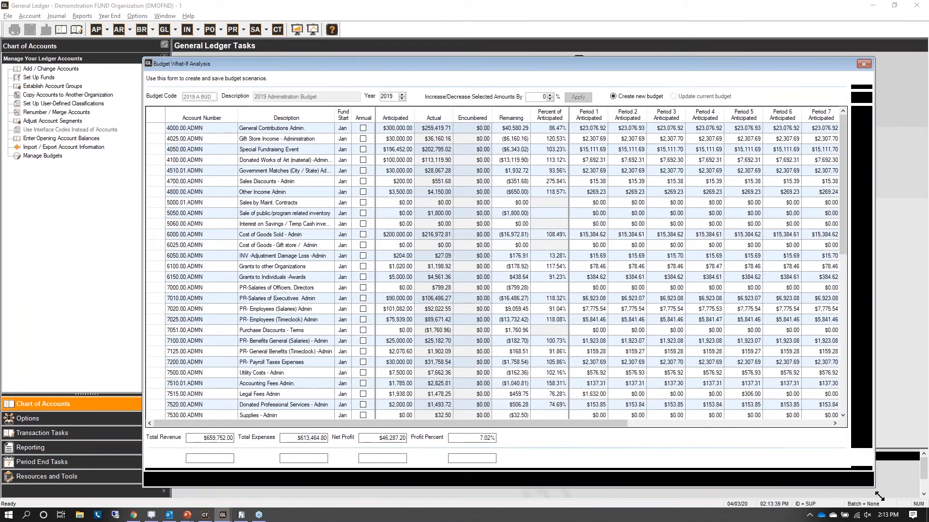
# Step: Examine the Anticipated, Actual, Encumbered, Remaining and Percent of Anticipated amounts and the Annual option for General Contributions Admin
pyautogui.click(408, 129)
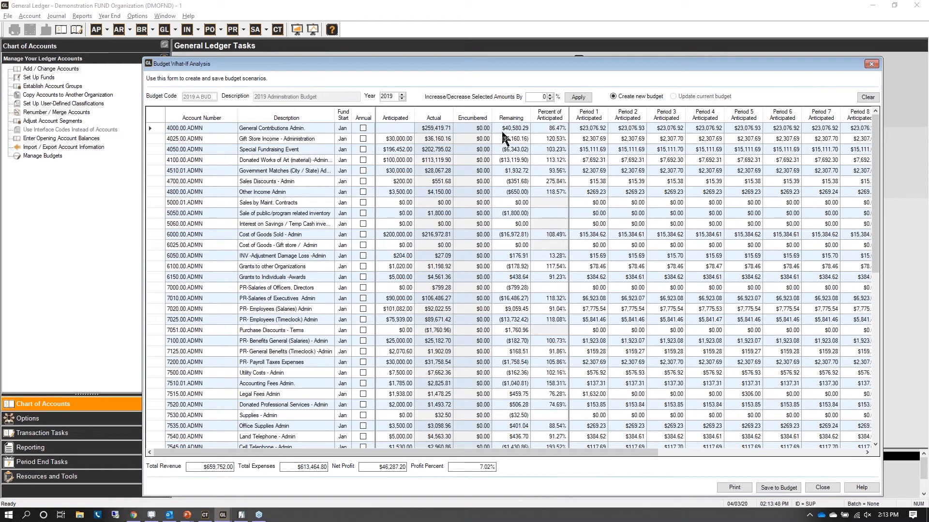
pyautogui.click(430, 130)
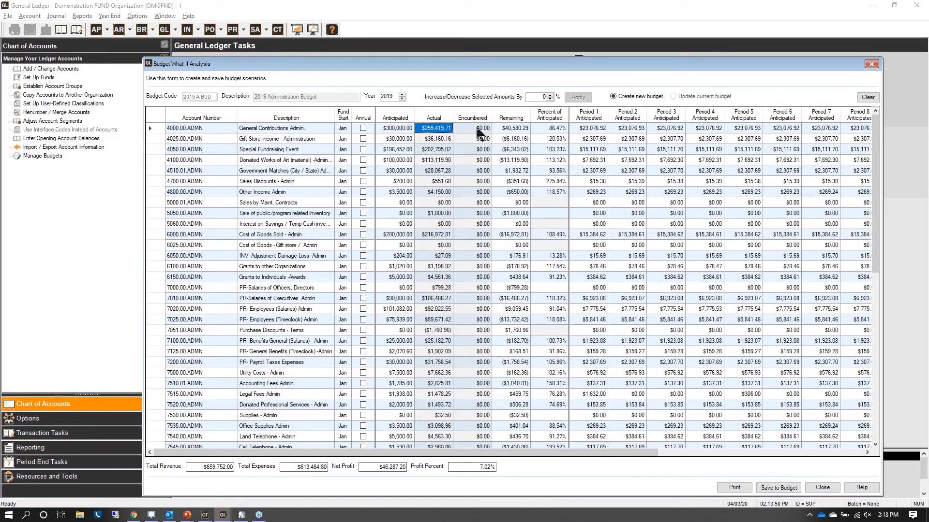
pyautogui.click(445, 141)
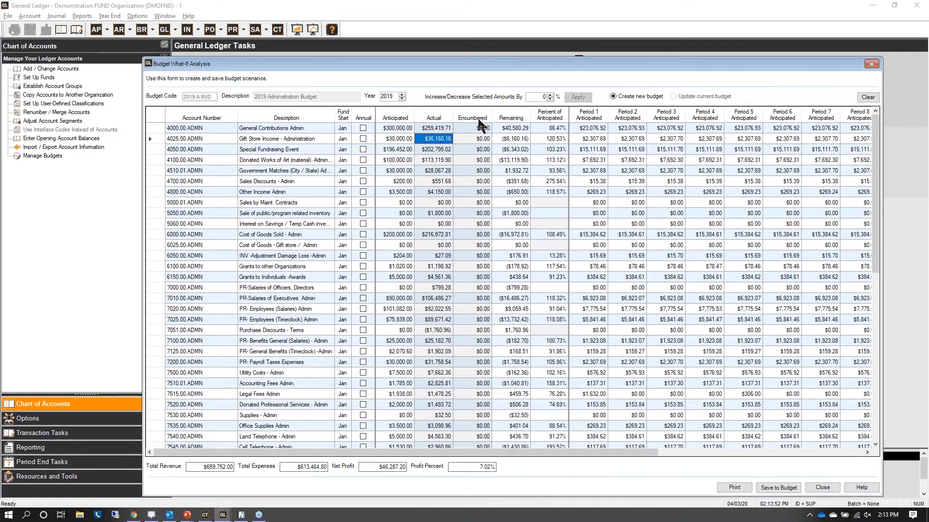
pyautogui.click(480, 128)
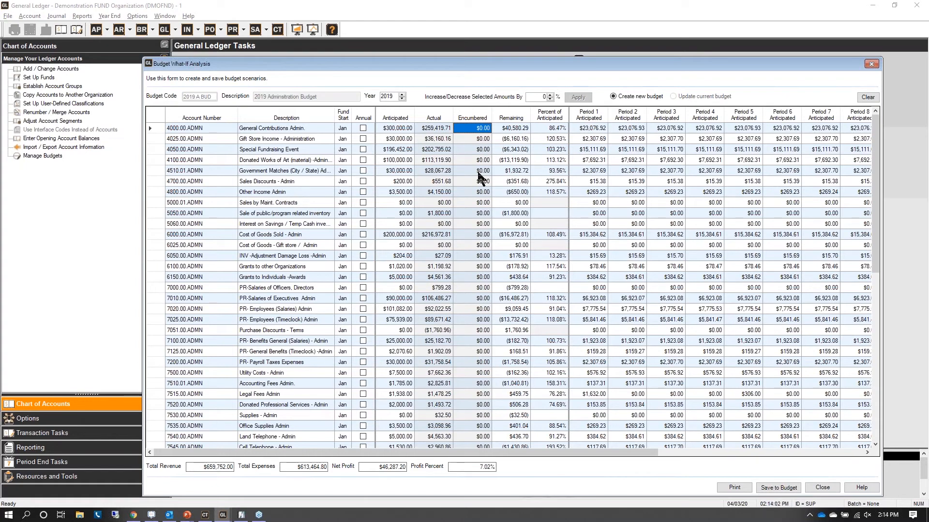
pyautogui.click(438, 128)
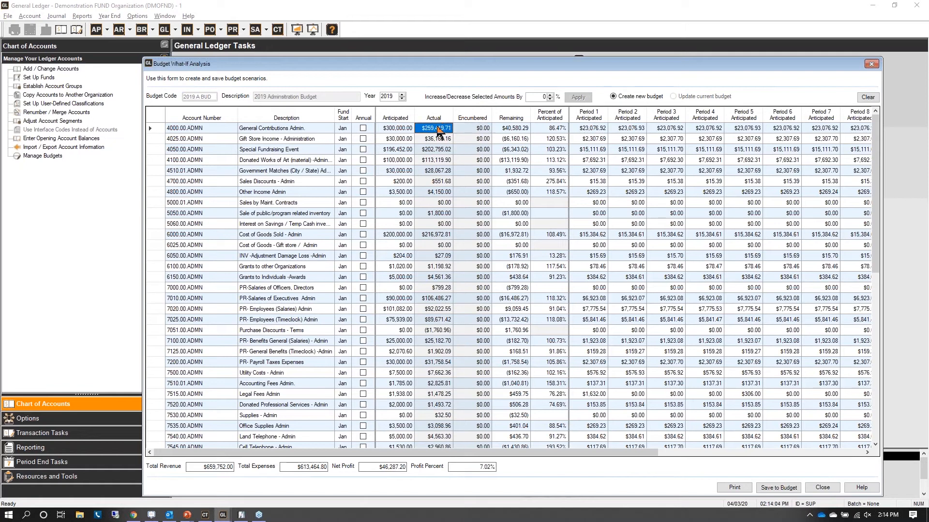
pyautogui.click(466, 128)
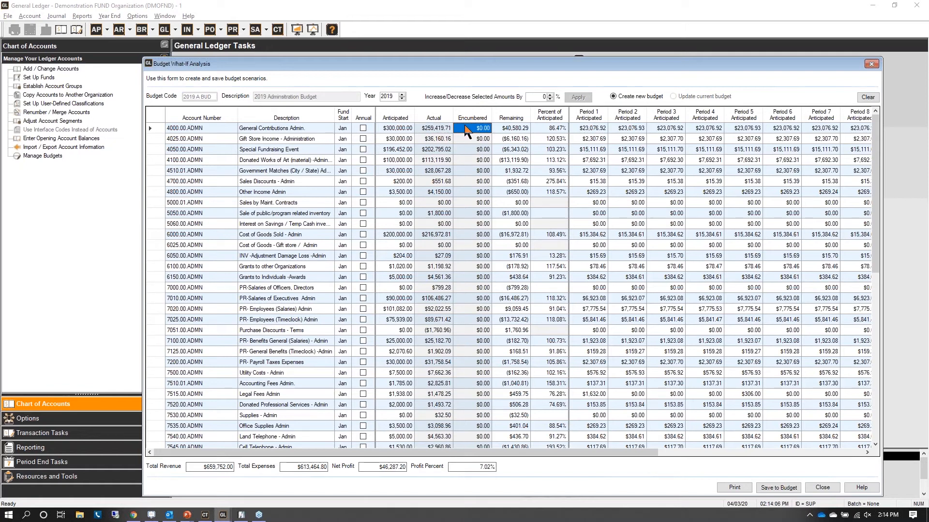
pyautogui.click(391, 130)
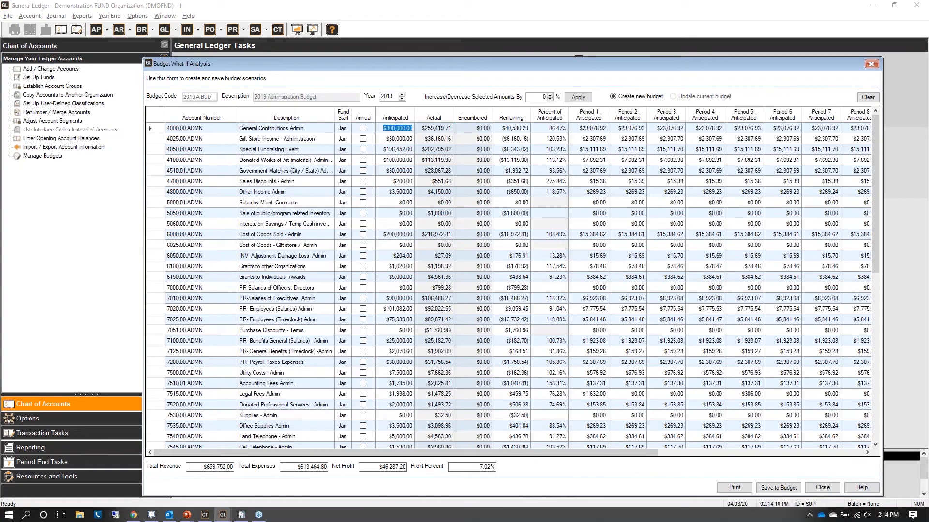
pyautogui.click(506, 128)
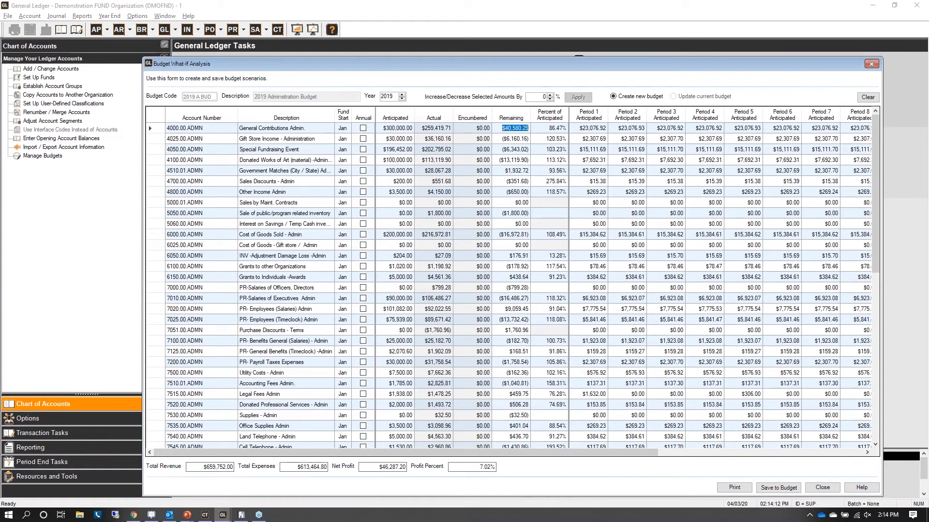
pyautogui.click(545, 134)
pyautogui.click(400, 135)
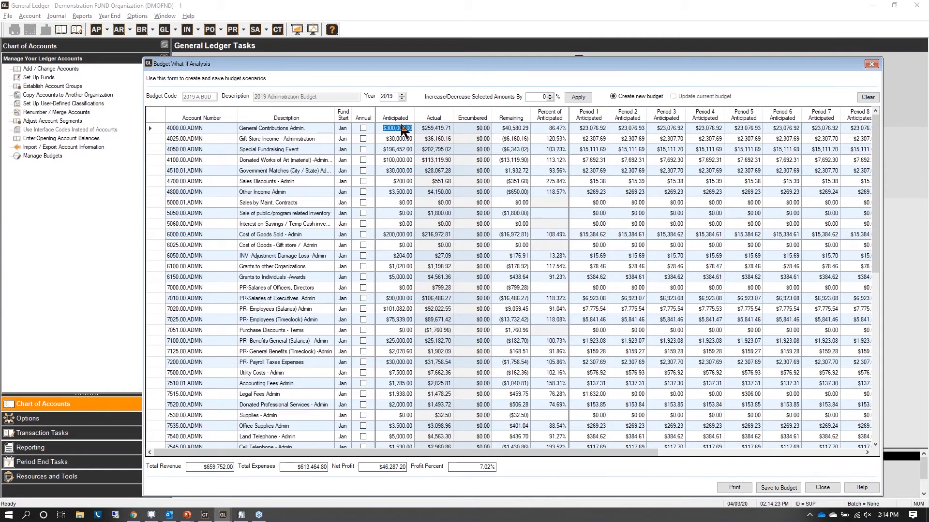
pyautogui.click(443, 131)
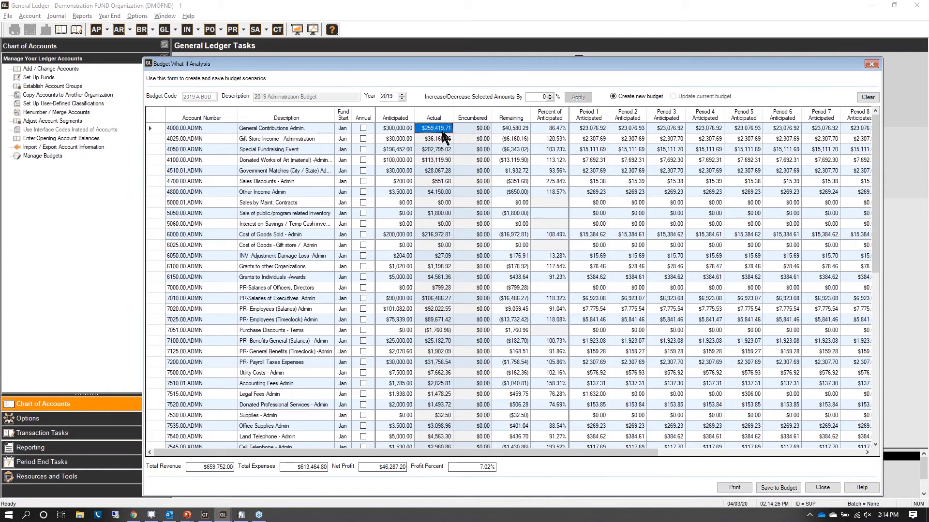
pyautogui.click(479, 132)
pyautogui.click(508, 130)
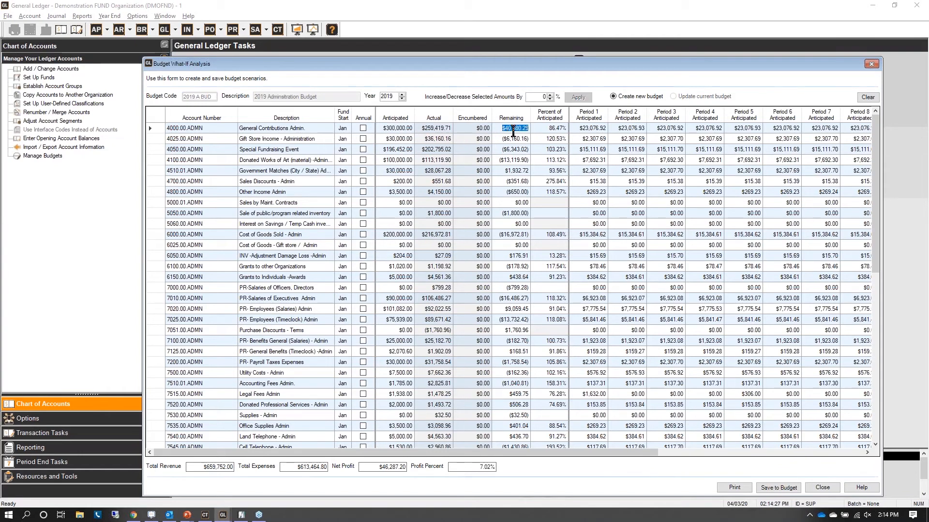
pyautogui.click(546, 128)
pyautogui.click(390, 130)
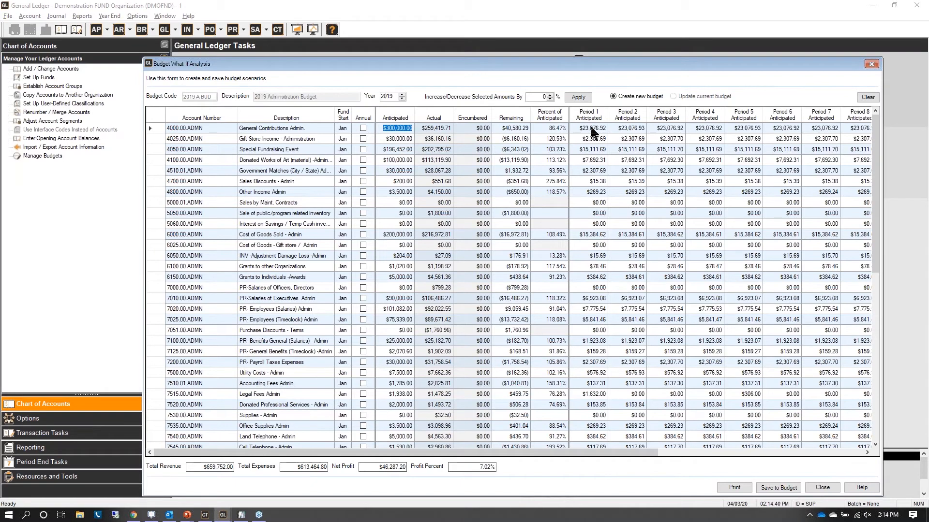
pyautogui.click(362, 128)
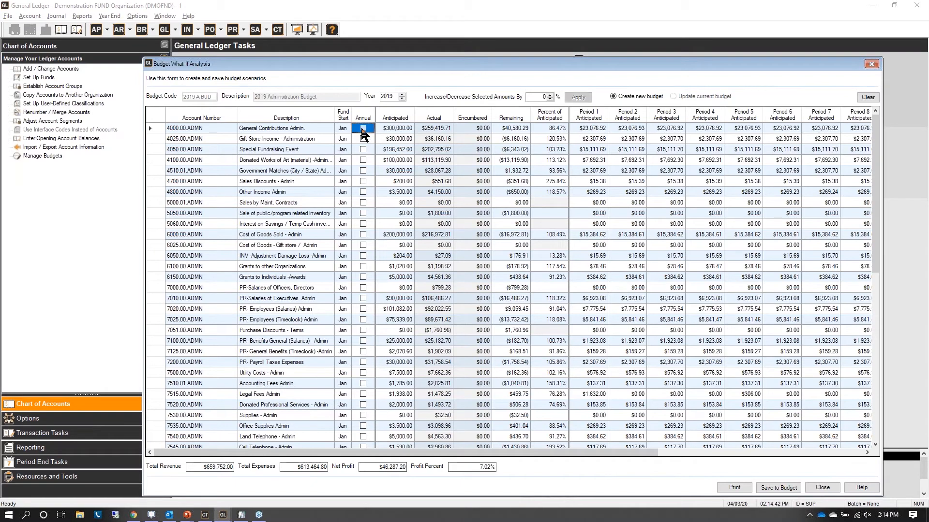
pyautogui.click(363, 128)
# Step: Set the anticipated amount of General Contributions Admin to $325,000 and check its period amounts
pyautogui.click(392, 129)
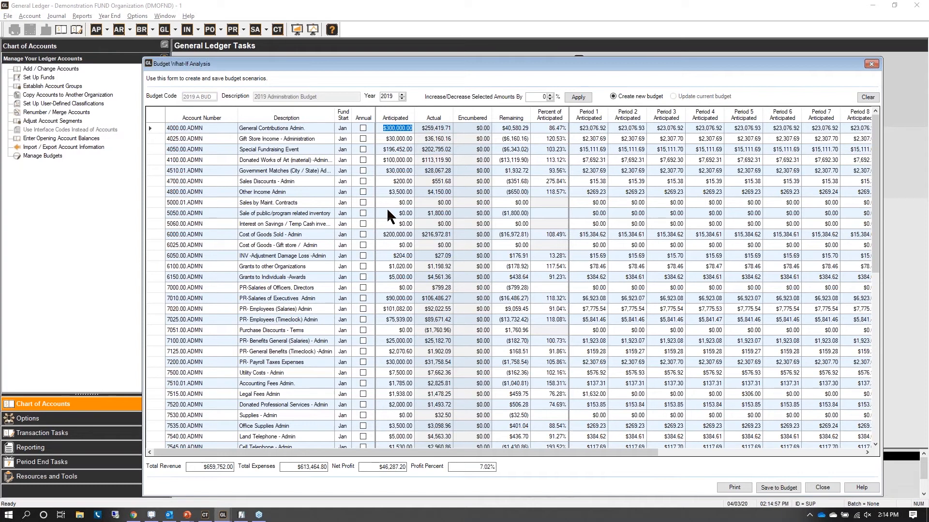
pyautogui.write('325.00')
pyautogui.press('BackSpace')
pyautogui.press('BackSpace')
pyautogui.press('BackSpace')
pyautogui.write('000')
pyautogui.press('Tab')
pyautogui.press('Tab')
pyautogui.press('Tab')
pyautogui.press('Tab')
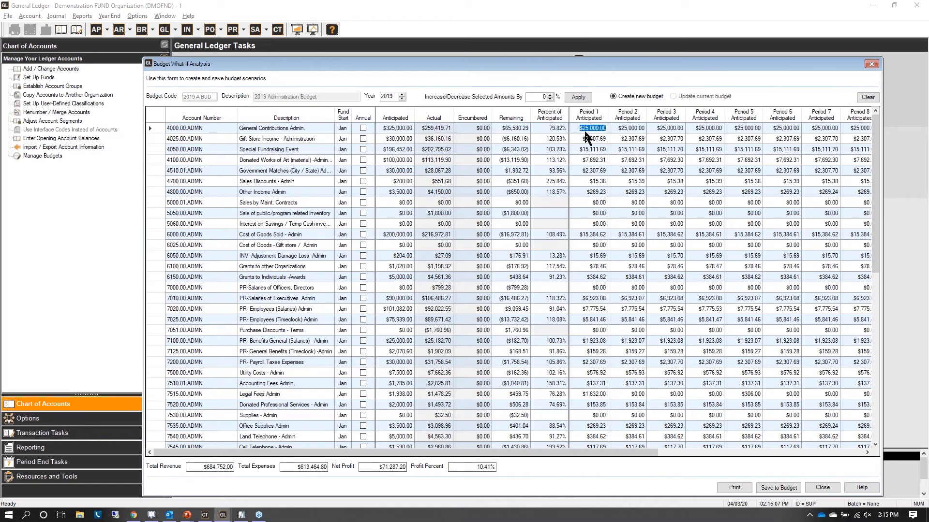
pyautogui.press('Tab')
pyautogui.click(389, 129)
pyautogui.click(598, 128)
pyautogui.click(643, 128)
pyautogui.click(652, 128)
pyautogui.click(403, 128)
# Step: For account 7680.00.ADMN, Bank Service Charges - Admin, enter anticipated amounts of 150 for Period 1 and 125 for Period 2
pyautogui.moveTo(607, 343)
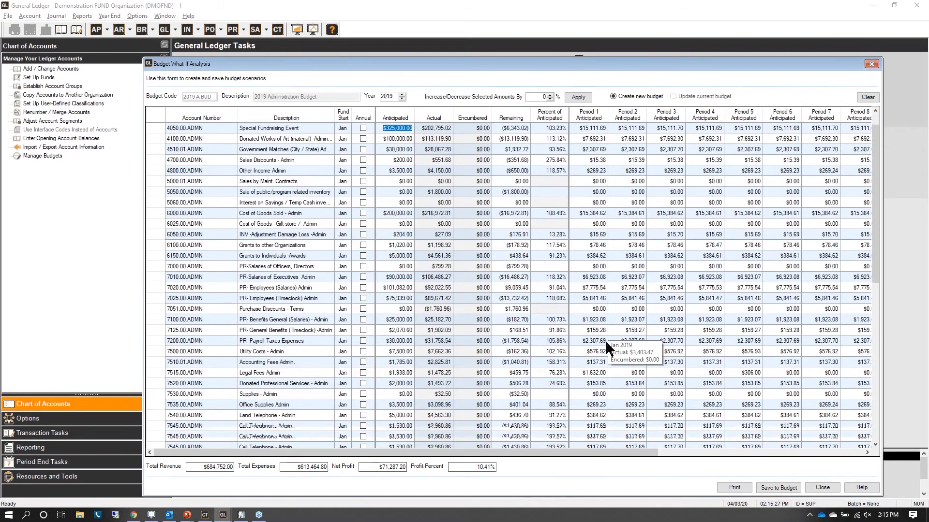
pyautogui.scroll(-2, 605, 340)
pyautogui.scroll(-4, 605, 341)
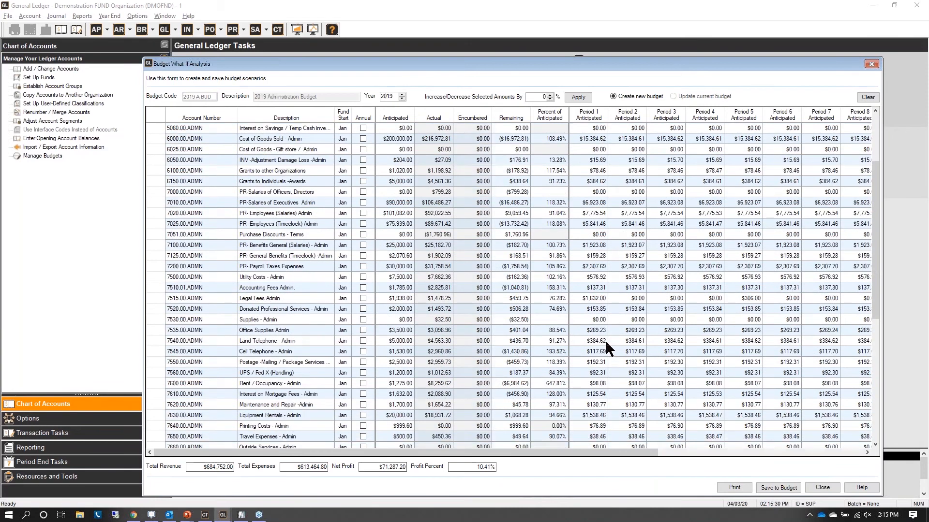
pyautogui.scroll(-1, 605, 340)
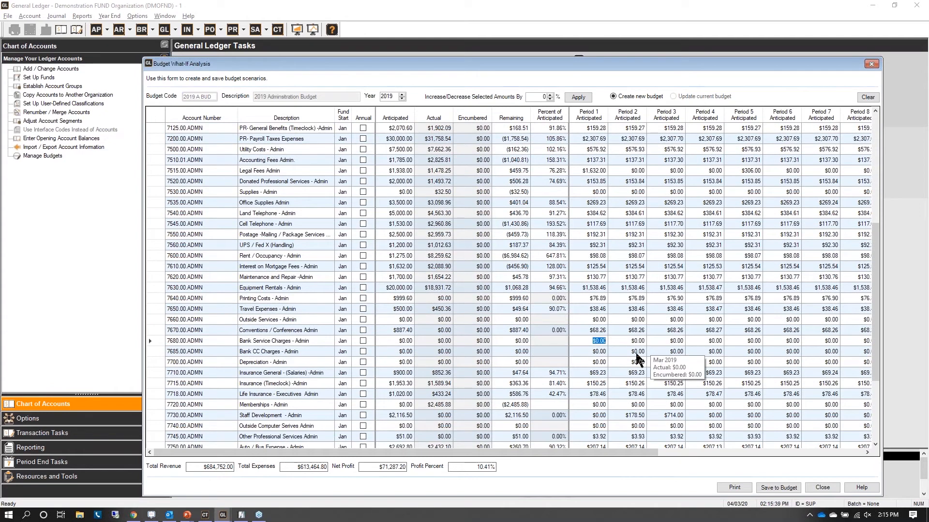
pyautogui.moveTo(661, 380)
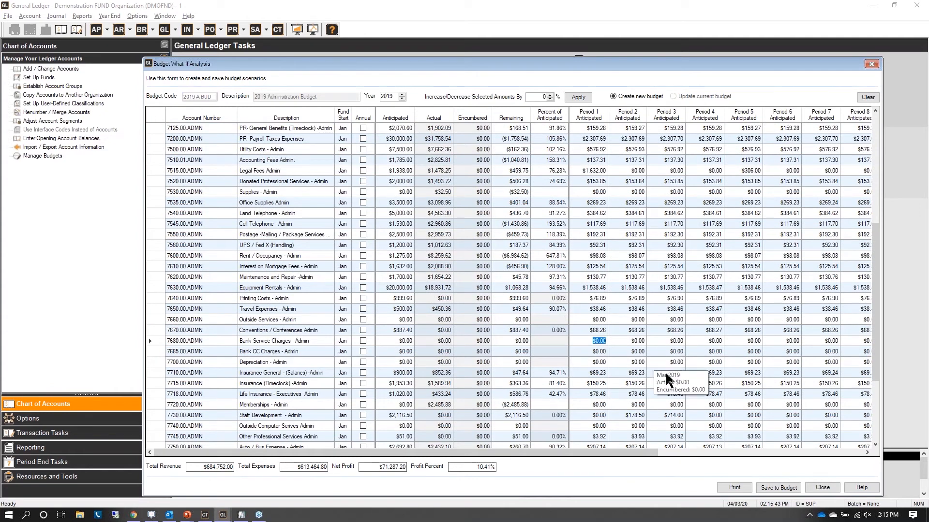
pyautogui.moveTo(752, 377)
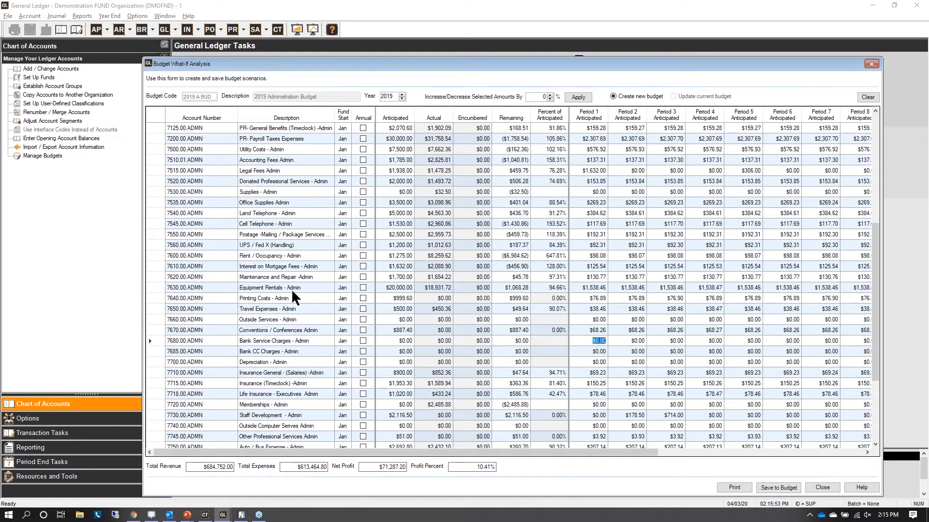
pyautogui.moveTo(699, 357)
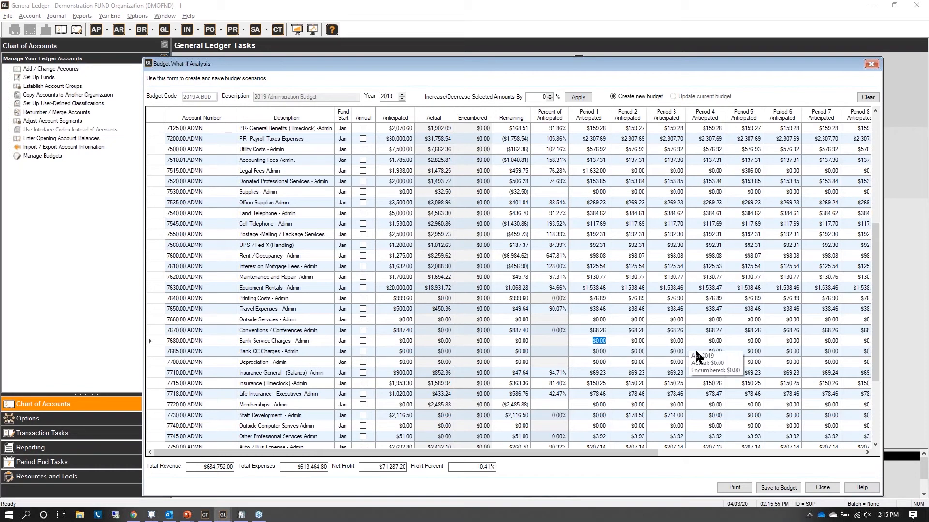
pyautogui.write('150.')
pyautogui.press('Tab')
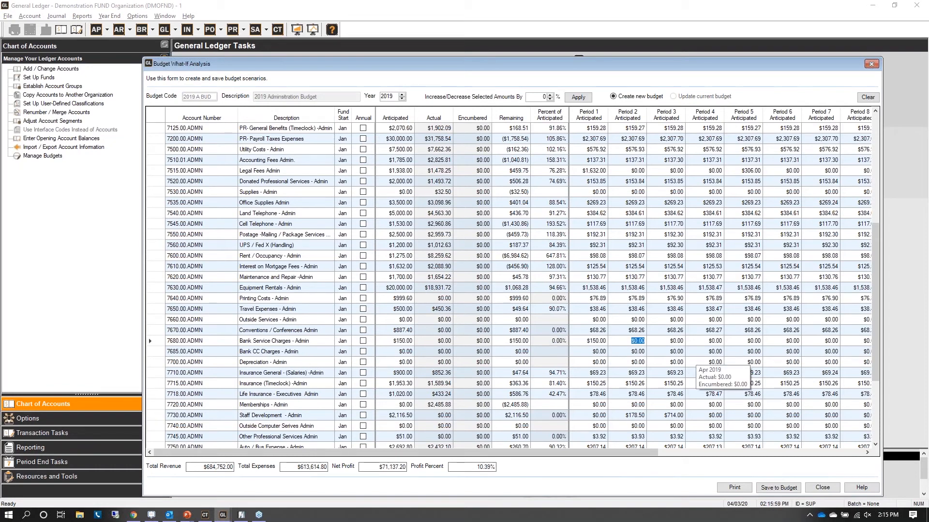
pyautogui.write('125.0')
pyautogui.press('Tab')
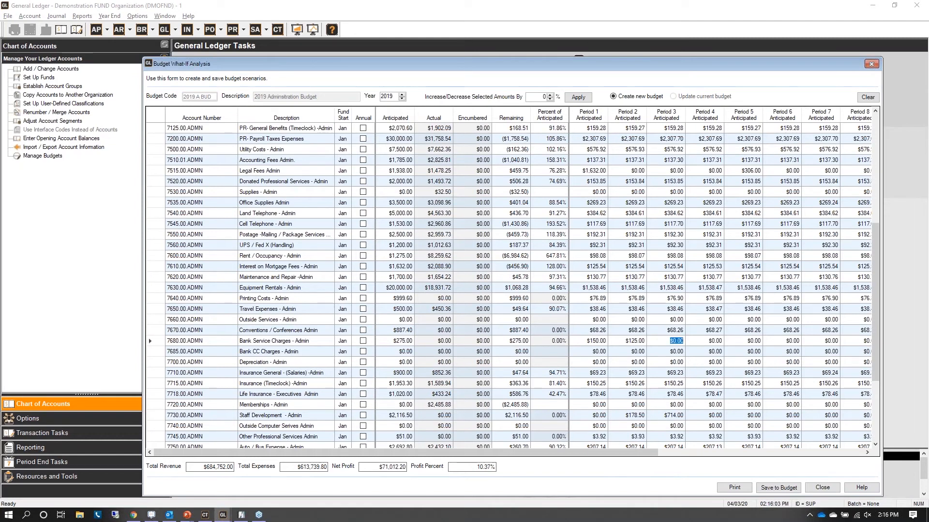
# Step: Enter Bank Service Charges - Admin amounts of 100 each for Periods 3 to 5 and 150 each for Periods 6 to 8
pyautogui.write('100')
pyautogui.press('Tab')
pyautogui.write('100')
pyautogui.press('Tab')
pyautogui.write('100')
pyautogui.press('Tab')
pyautogui.write('150')
pyautogui.press('Tab')
pyautogui.write('150')
pyautogui.press('Tab')
pyautogui.write('150')
pyautogui.press('Tab')
# Step: Enter Bank Service Charges - Admin amounts of 100 for Periods 9 and 10, 125 for Period 11 and 150 for Period 12
pyautogui.write('100')
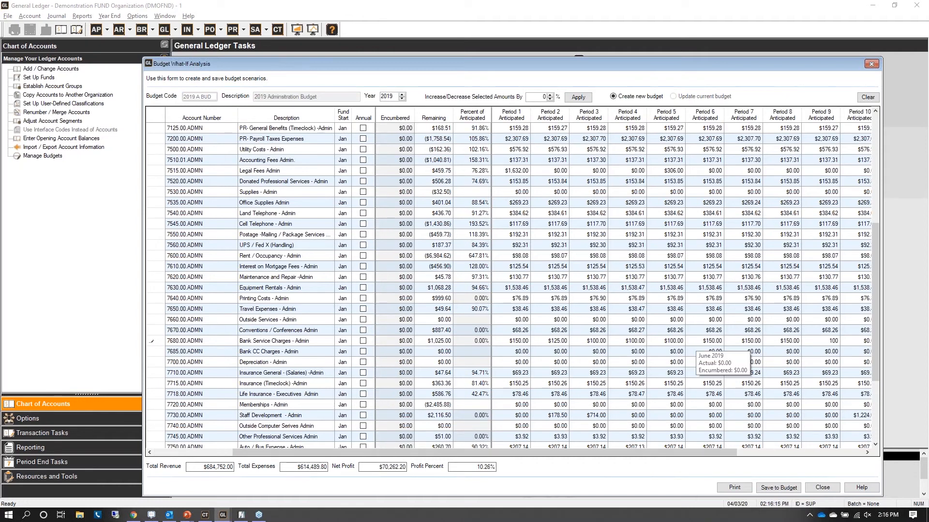
pyautogui.press('Tab')
pyautogui.write('100')
pyautogui.press('Tab')
pyautogui.write('125')
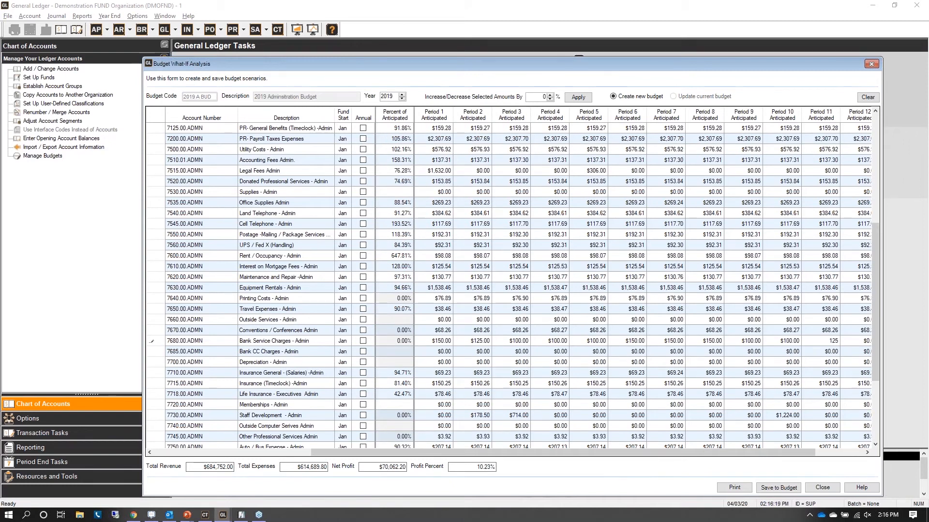
pyautogui.press('Tab')
pyautogui.press('Tab')
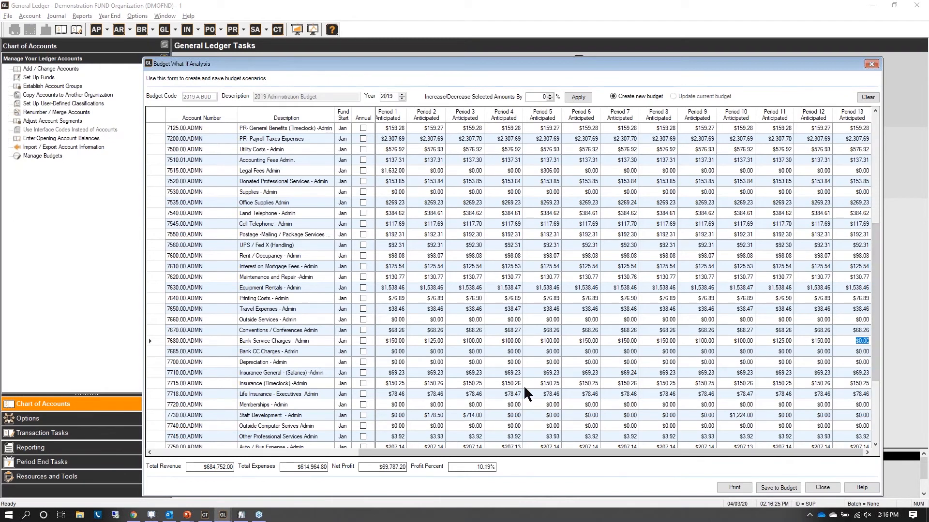
# Step: Review the Bank Service Charges - Admin anticipated amounts from Period 1 through Period 7
pyautogui.click(391, 341)
pyautogui.click(430, 341)
pyautogui.click(460, 341)
pyautogui.click(498, 342)
pyautogui.click(542, 342)
pyautogui.click(580, 342)
pyautogui.click(612, 342)
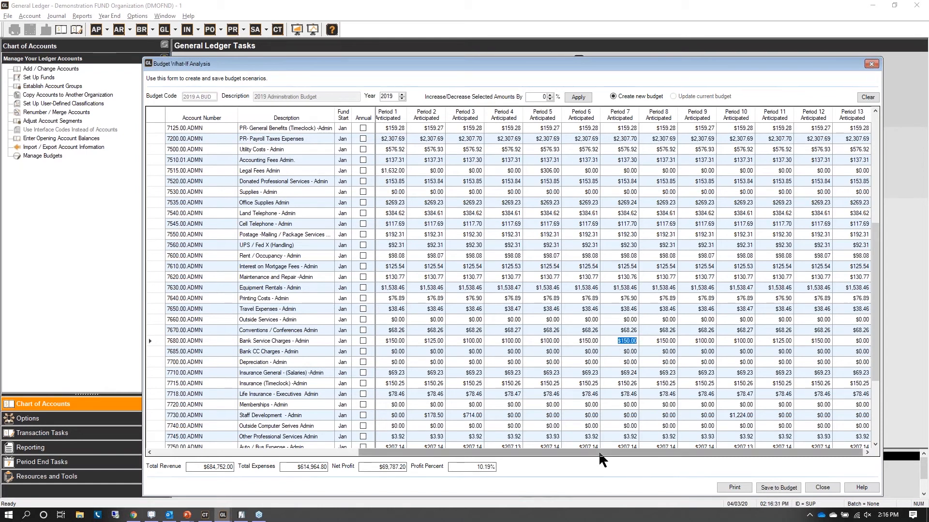
# Step: Set the total anticipated amount of Bank Service Charges - Admin to 2,000 and check its Period 1 amount
pyautogui.moveTo(601, 459); pyautogui.dragTo(388, 460)
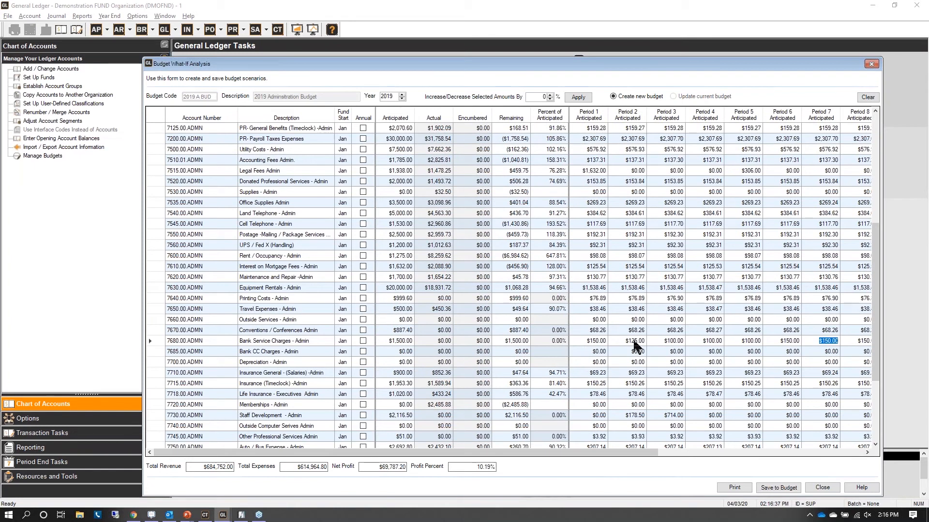
pyautogui.click(398, 342)
pyautogui.write('2,000')
pyautogui.press('Tab')
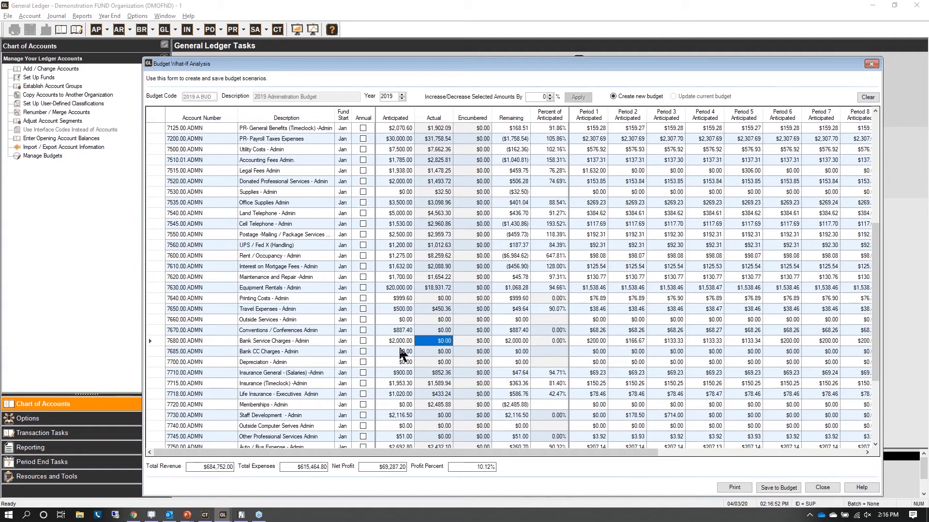
pyautogui.click(598, 340)
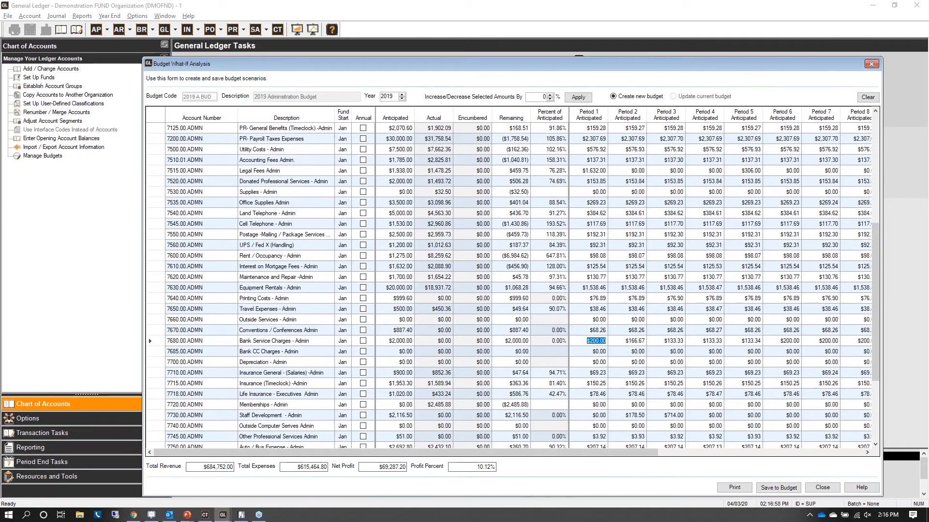
# Step: Review the Bank Service Charges - Admin anticipated amounts from Period 2 through Period 10
pyautogui.click(637, 344)
pyautogui.click(666, 345)
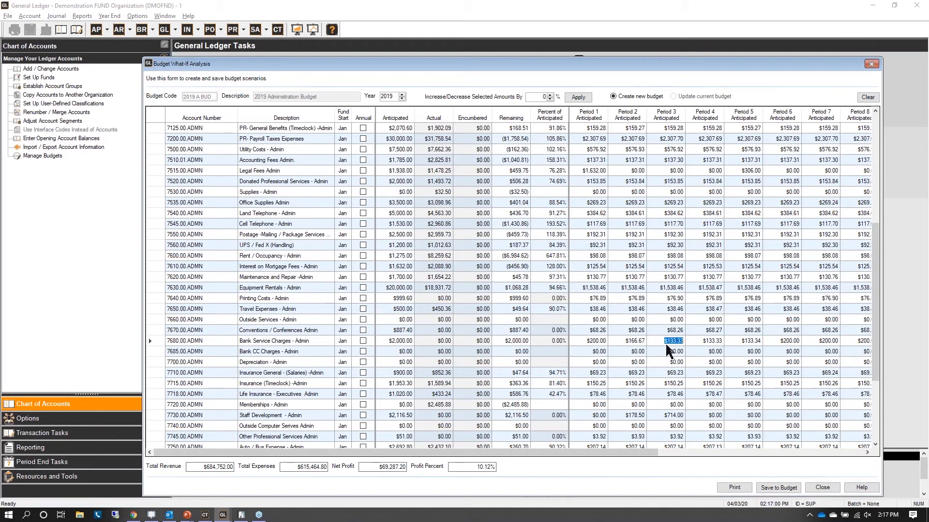
pyautogui.click(709, 345)
pyautogui.click(753, 345)
pyautogui.click(779, 345)
pyautogui.click(830, 345)
pyautogui.click(867, 453)
pyautogui.click(868, 453)
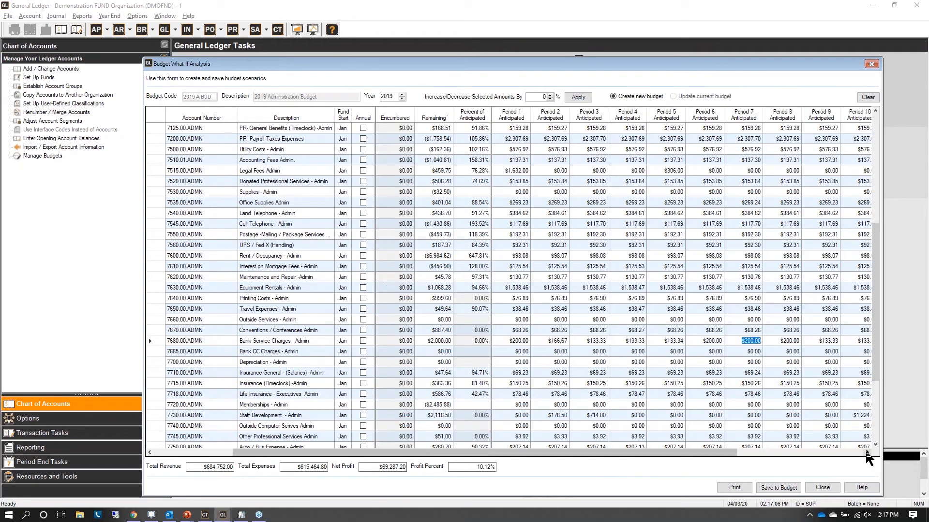
pyautogui.click(867, 453)
pyautogui.click(754, 343)
pyautogui.click(777, 344)
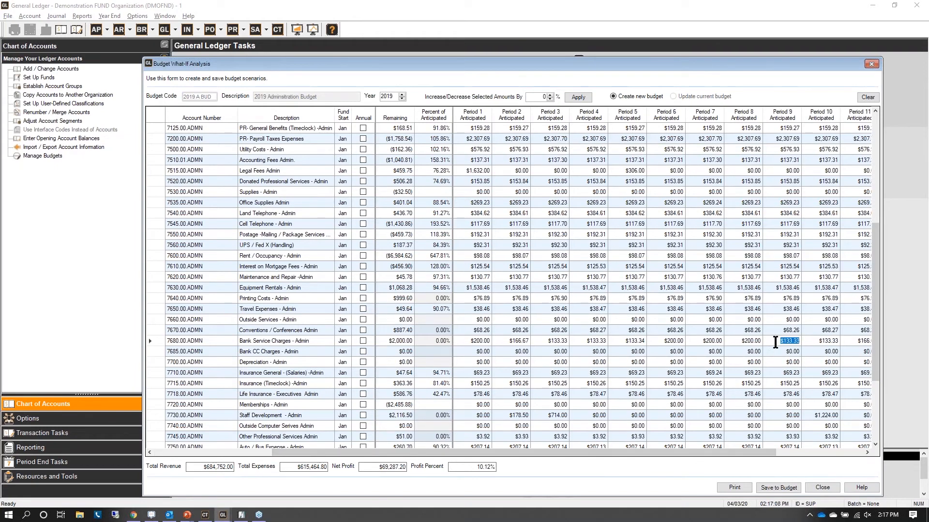
pyautogui.click(818, 344)
pyautogui.moveTo(756, 455)
pyautogui.mouseDown()
pyautogui.moveTo(808, 451)
pyautogui.moveTo(596, 455)
pyautogui.mouseUp()
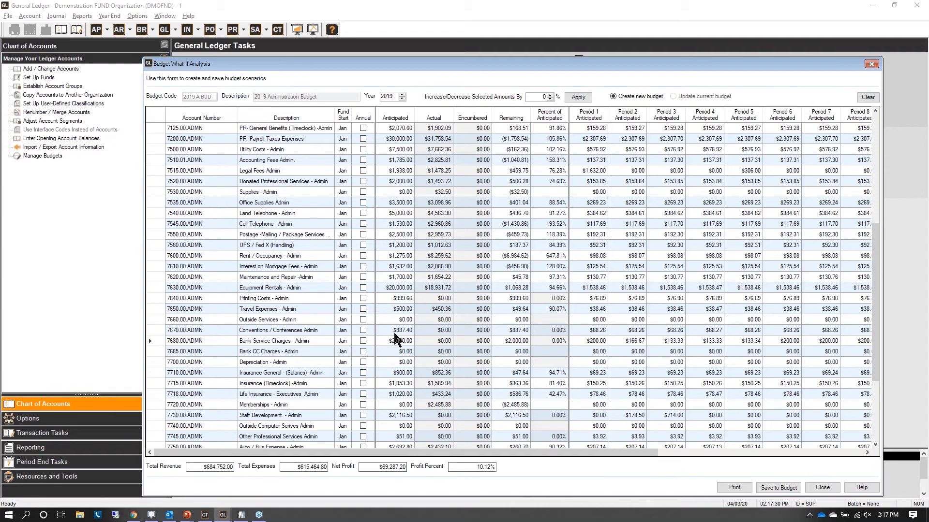
# Step: Set the remaining amount of Travel Expenses - Admin to 250 and check its anticipated and actual amounts
pyautogui.click(395, 308)
pyautogui.click(429, 309)
pyautogui.click(515, 310)
pyautogui.click(519, 299)
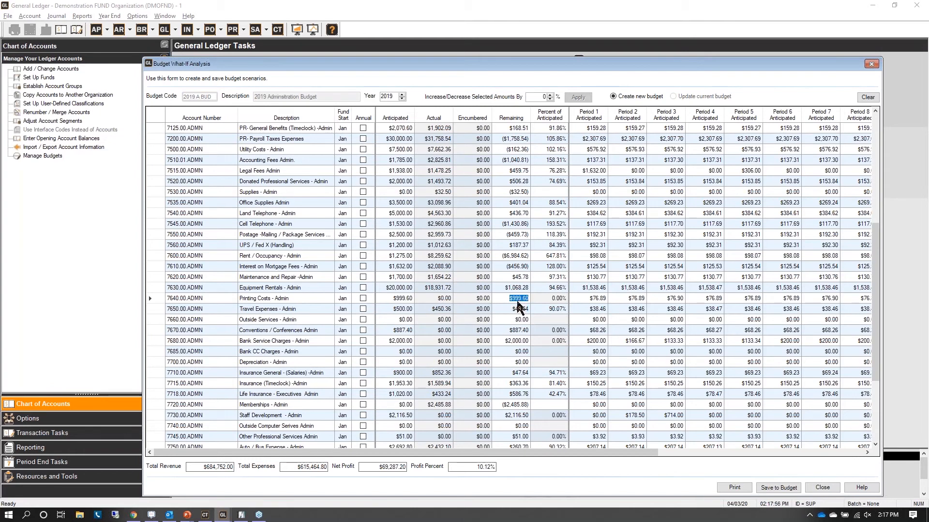
pyautogui.click(519, 309)
pyautogui.click(387, 305)
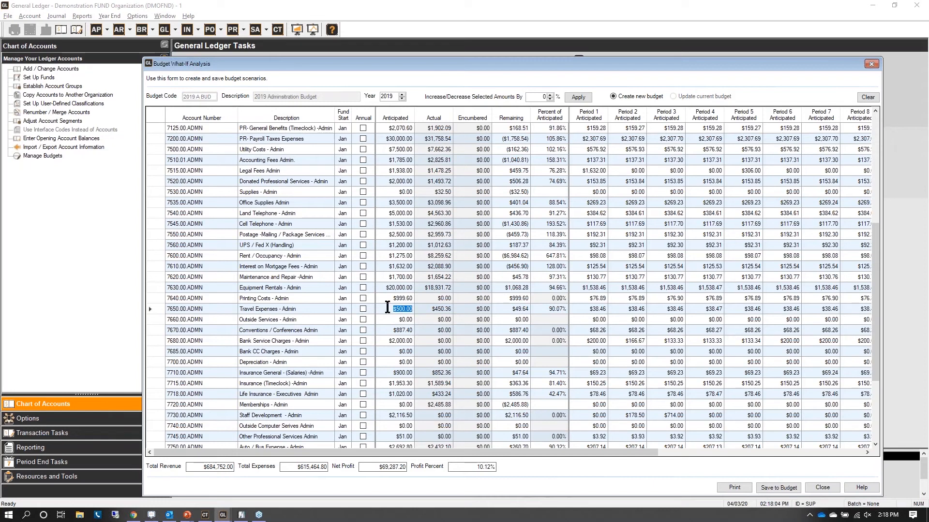
pyautogui.click(511, 310)
pyautogui.write('250')
pyautogui.click(404, 310)
pyautogui.click(512, 309)
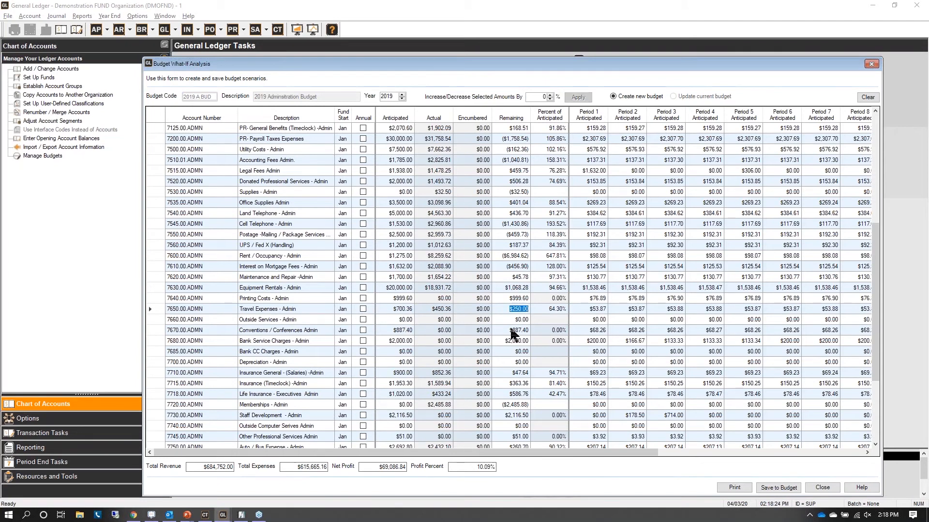
pyautogui.click(441, 309)
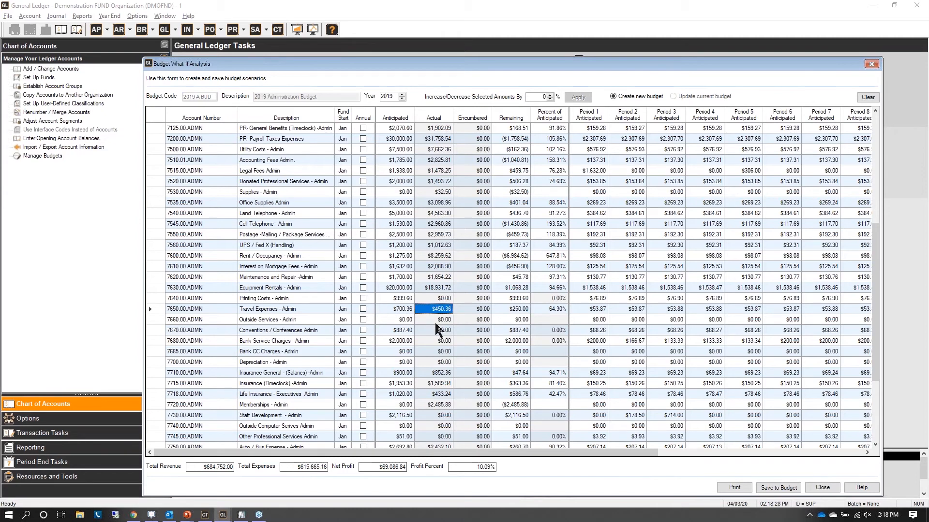
# Step: Set the remaining amount of Printing Costs - Admin to 750
pyautogui.click(517, 299)
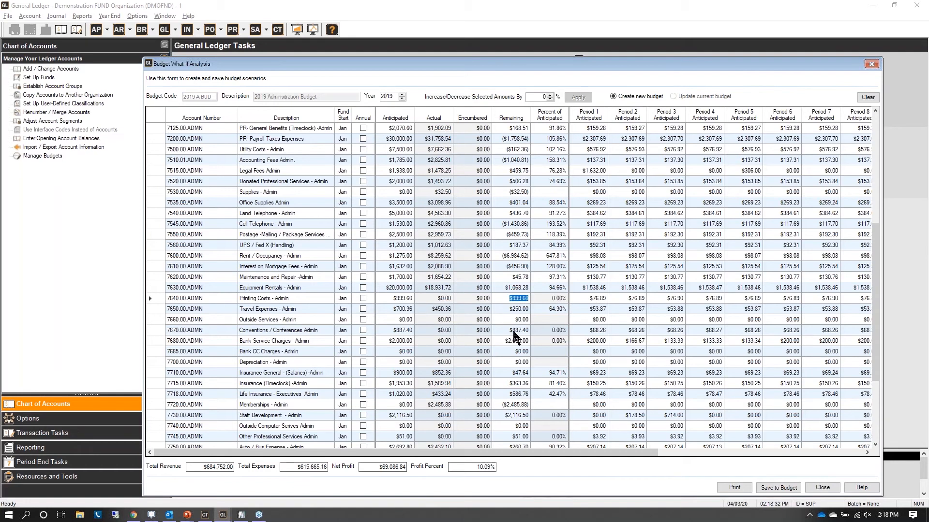
pyautogui.press('BackSpace')
pyautogui.write('750')
pyautogui.press('Tab')
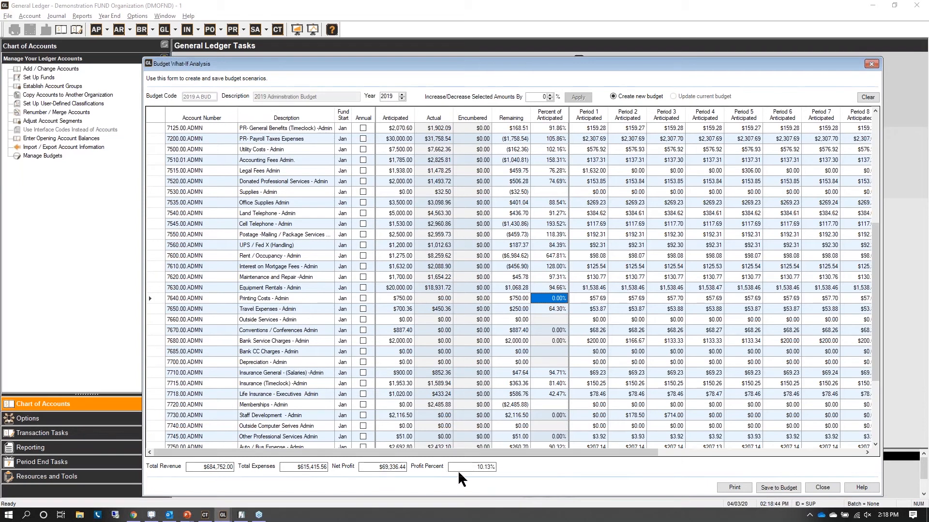
pyautogui.click(522, 300)
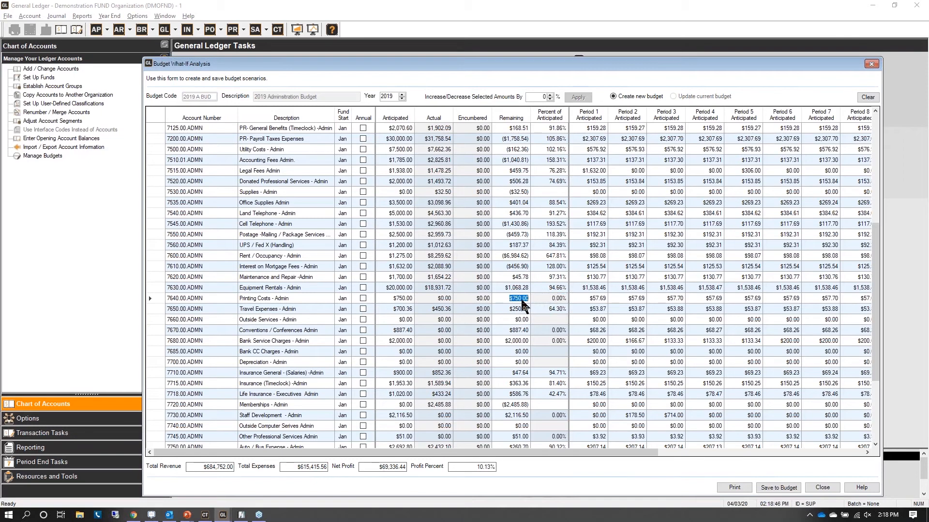
# Step: Set the percent of anticipated for Travel Expenses - Admin to 75% and check its remaining and period amounts
pyautogui.click(521, 310)
pyautogui.click(397, 310)
pyautogui.click(505, 309)
pyautogui.click(548, 310)
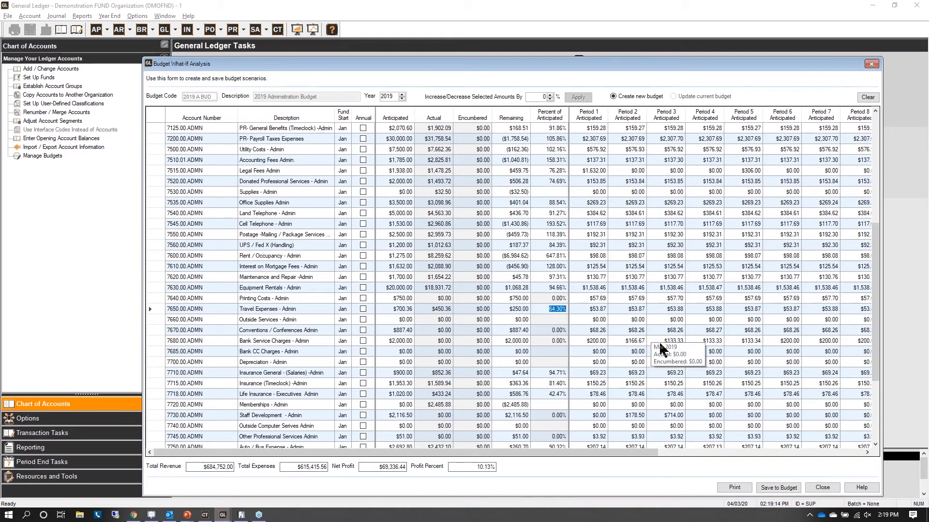
pyautogui.moveTo(622, 353)
pyautogui.write('75.')
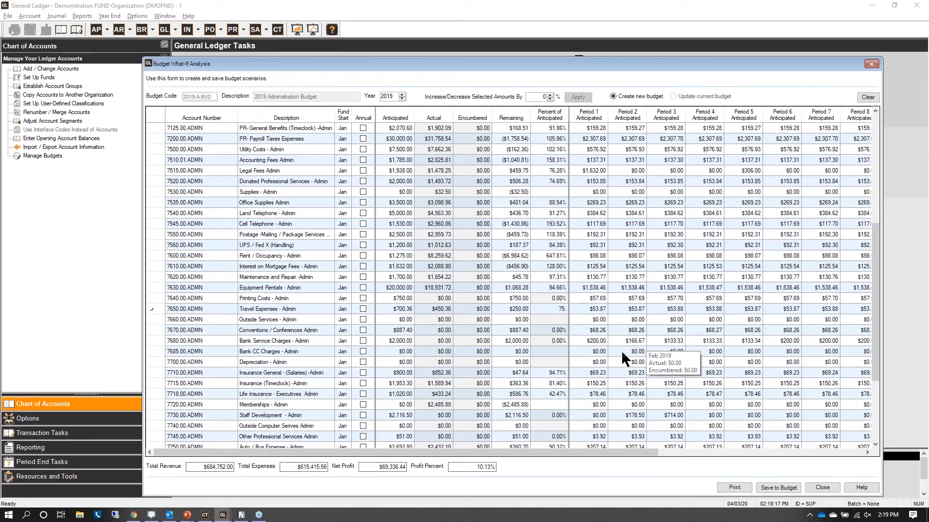
pyautogui.click(515, 309)
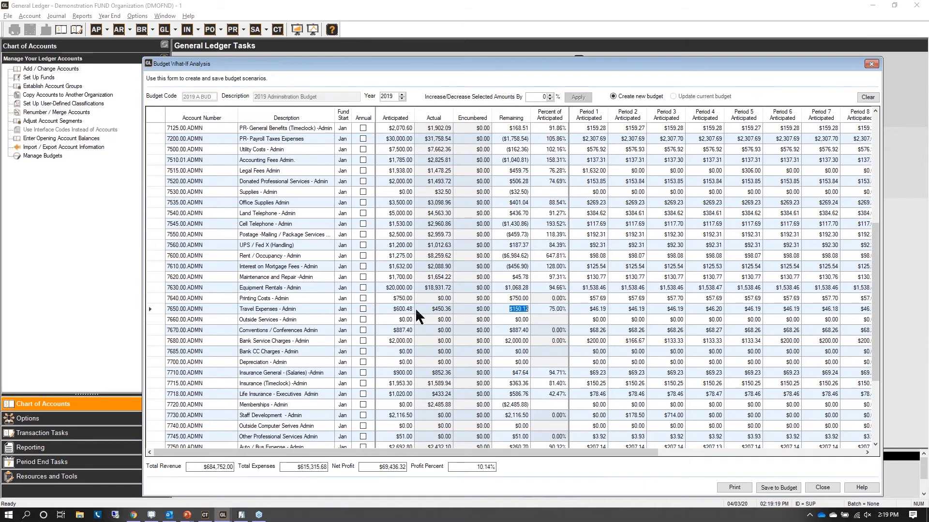
pyautogui.click(545, 311)
pyautogui.click(620, 309)
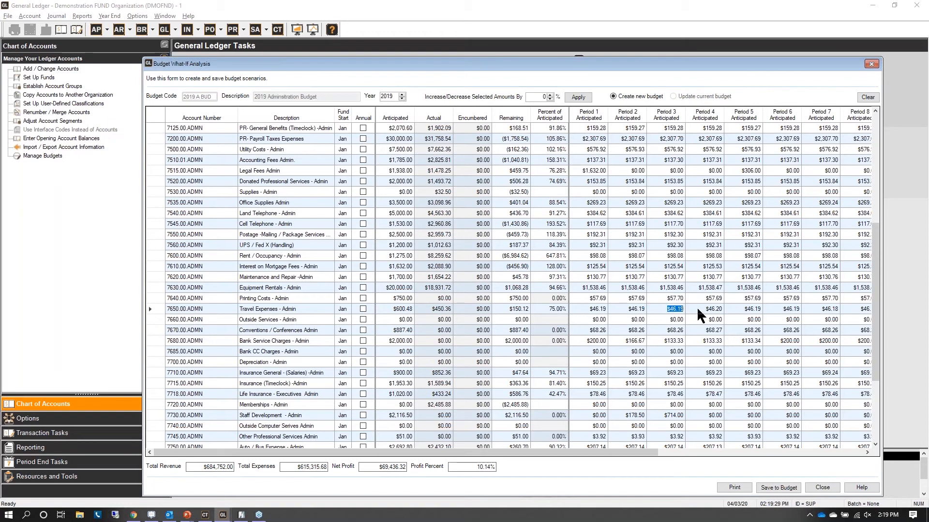
# Step: Change the percent of anticipated for Travel Expenses - Admin to 50%
pyautogui.press('BackSpace')
pyautogui.click(389, 308)
pyautogui.click(547, 307)
pyautogui.click(611, 309)
pyautogui.click(669, 309)
pyautogui.click(545, 310)
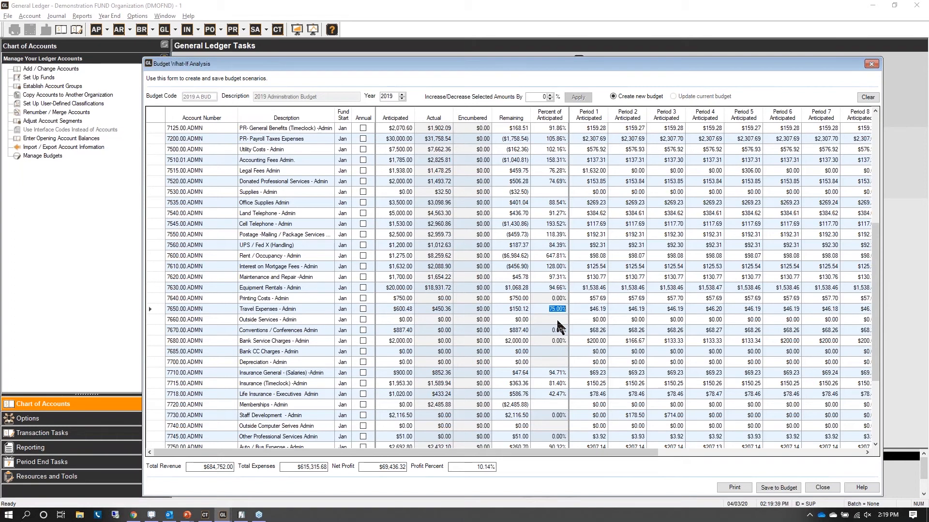
pyautogui.write('50')
pyautogui.press('Tab')
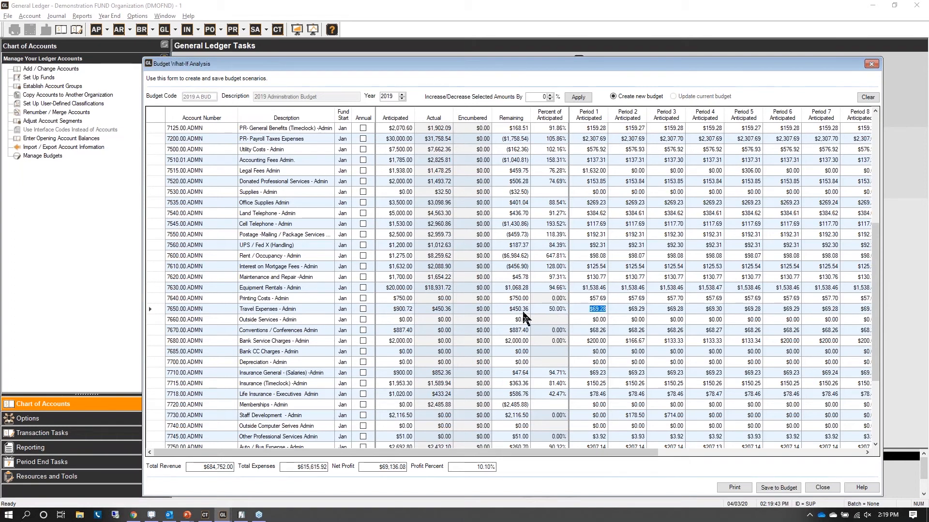
# Step: Compare the anticipated, actual, remaining and percent of anticipated figures of Travel Expenses - Admin
pyautogui.press('BackSpace')
pyautogui.click(399, 312)
pyautogui.press('BackSpace')
pyautogui.click(542, 310)
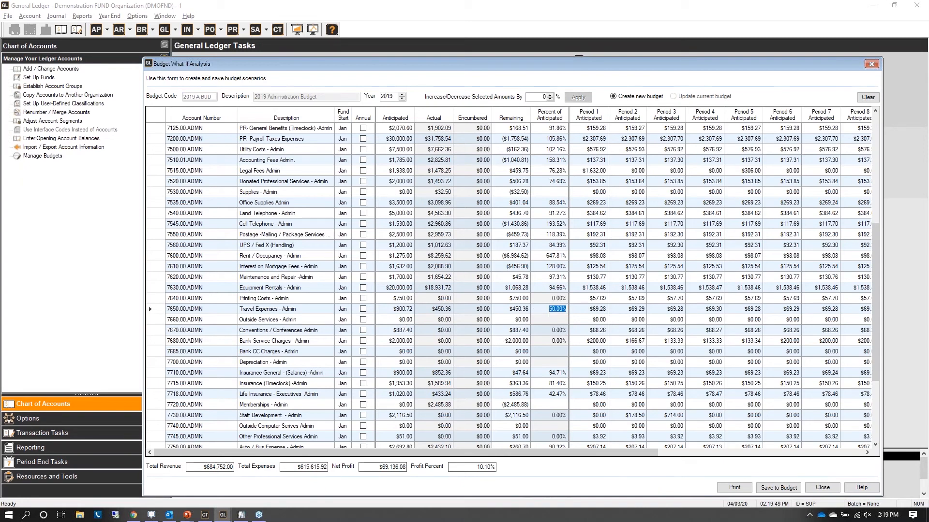
pyautogui.click(447, 310)
pyautogui.click(551, 310)
pyautogui.click(385, 308)
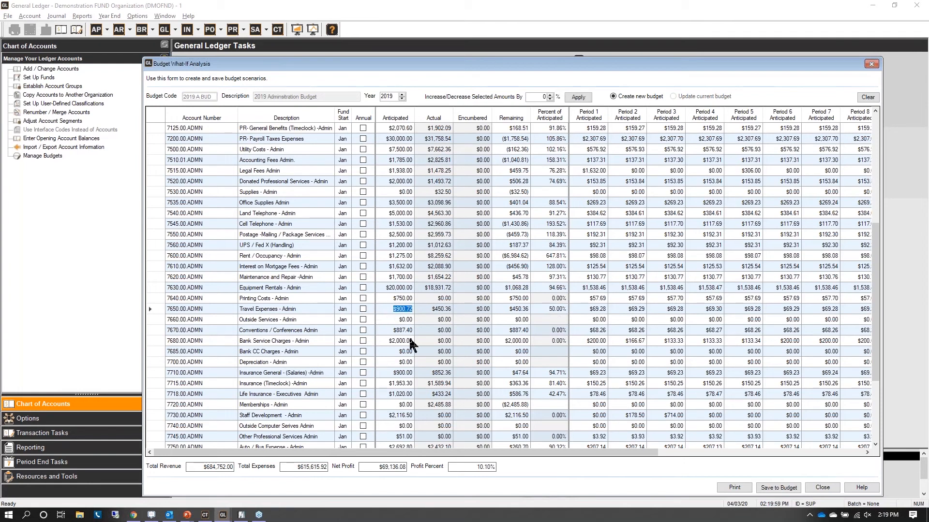
pyautogui.click(525, 309)
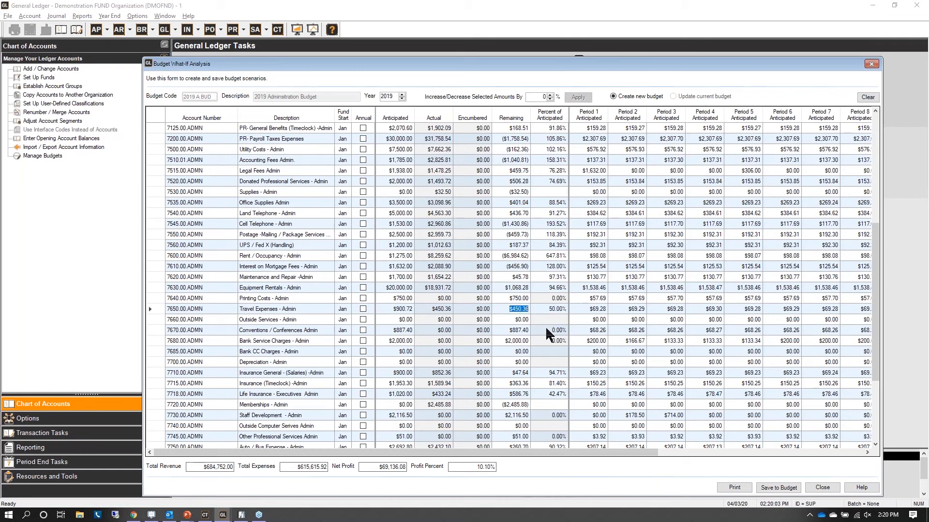
# Step: Review the Travel Expenses - Admin anticipated amounts from Period 1 through Period 7
pyautogui.click(589, 309)
pyautogui.click(628, 308)
pyautogui.click(670, 311)
pyautogui.click(716, 312)
pyautogui.click(750, 312)
pyautogui.click(782, 312)
pyautogui.click(835, 312)
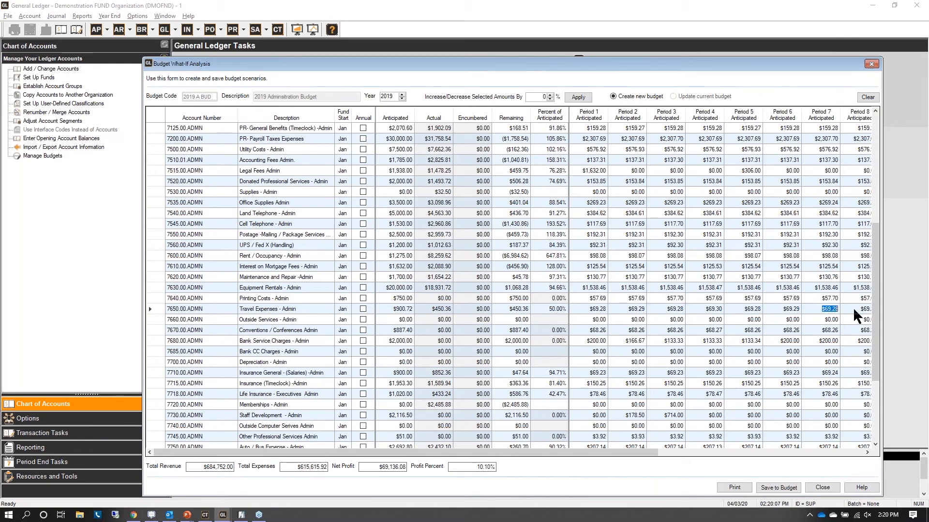
# Step: Look over the expense accounts, checking the anticipated, remaining and percent of anticipated figures of Utility Costs - Admin
pyautogui.click(289, 311)
pyautogui.click(286, 331)
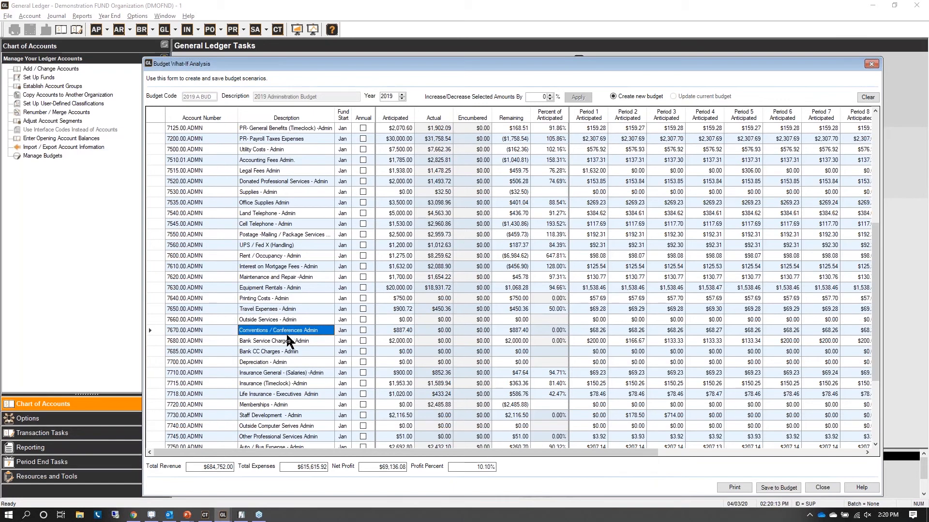
pyautogui.click(290, 342)
pyautogui.scroll(1, 290, 343)
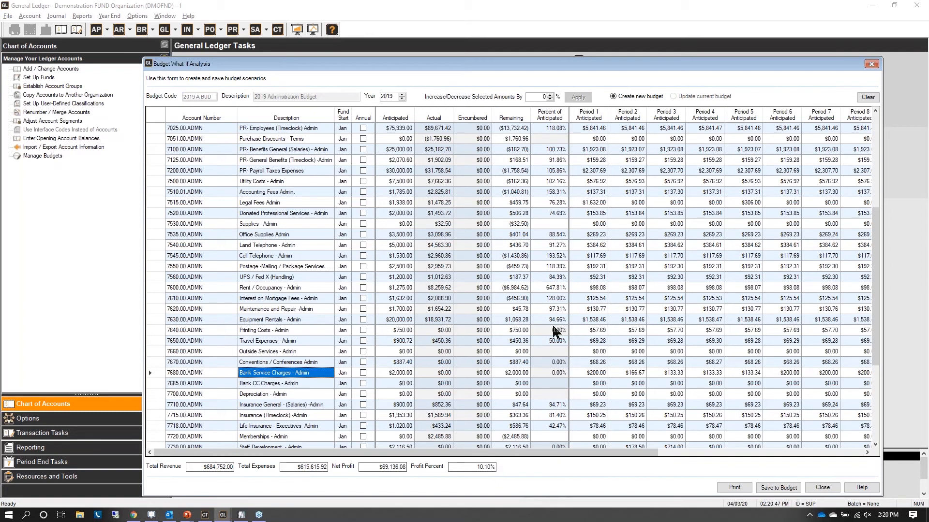
pyautogui.click(401, 278)
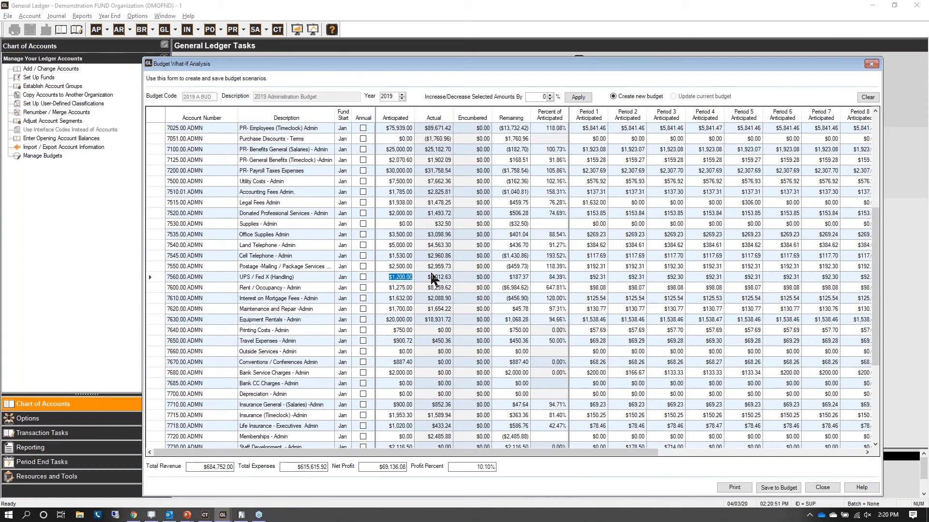
pyautogui.click(405, 184)
pyautogui.click(523, 182)
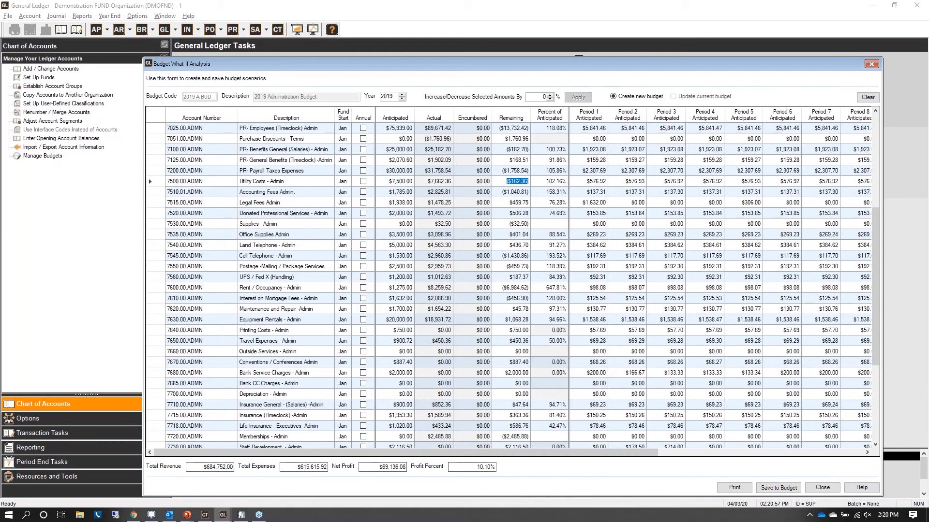
pyautogui.click(406, 180)
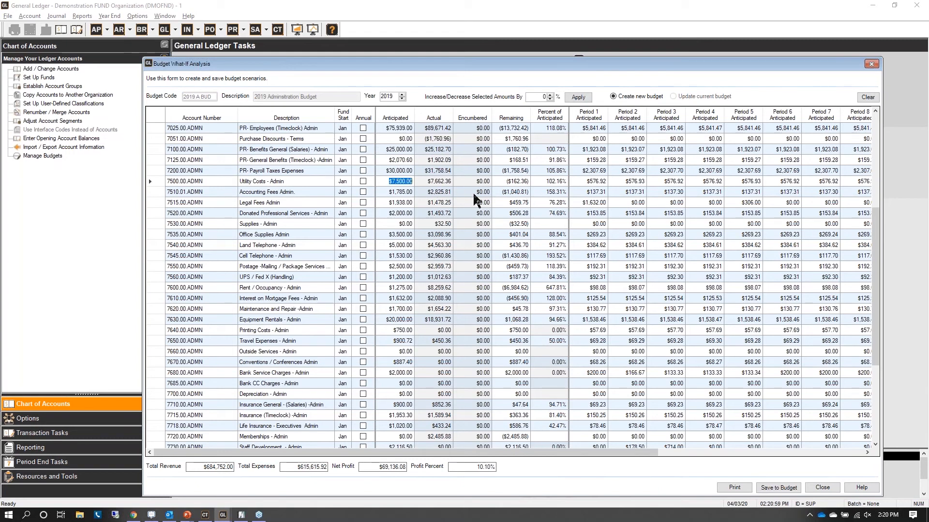
pyautogui.click(549, 182)
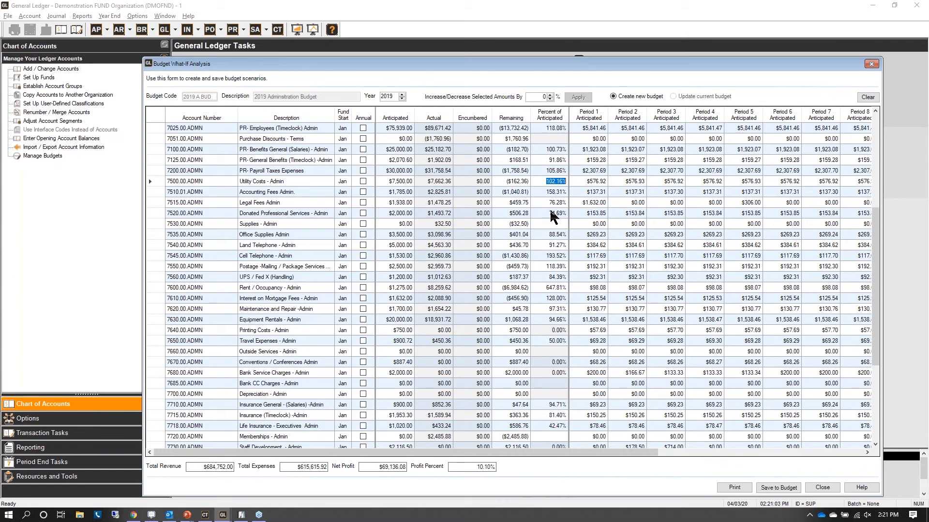
# Step: Set the percent of anticipated for Accounting Fees Admin to 100% and compare its anticipated and actual amounts
pyautogui.click(545, 192)
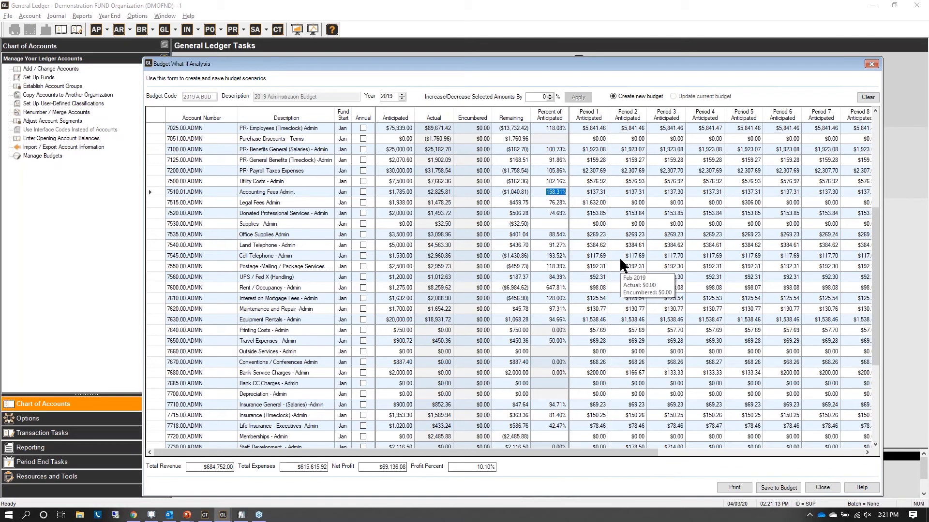
pyautogui.write('100')
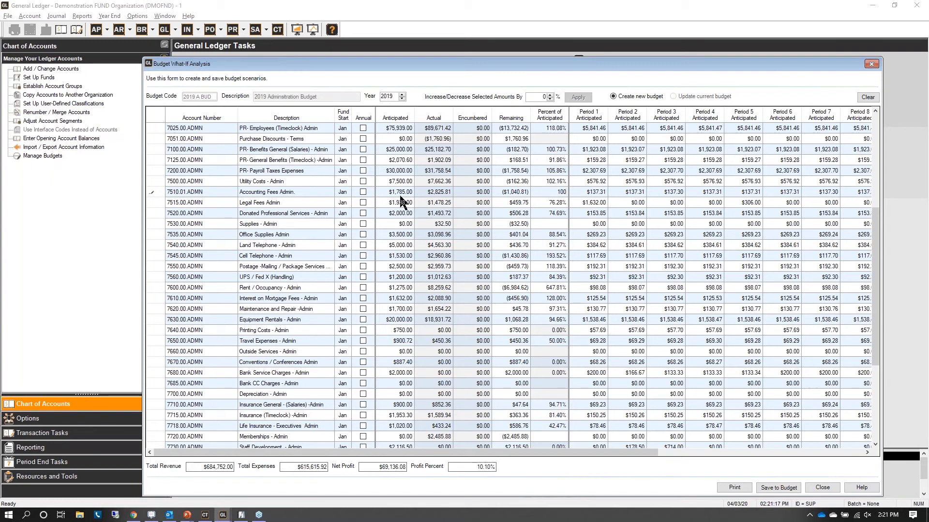
pyautogui.press('Tab')
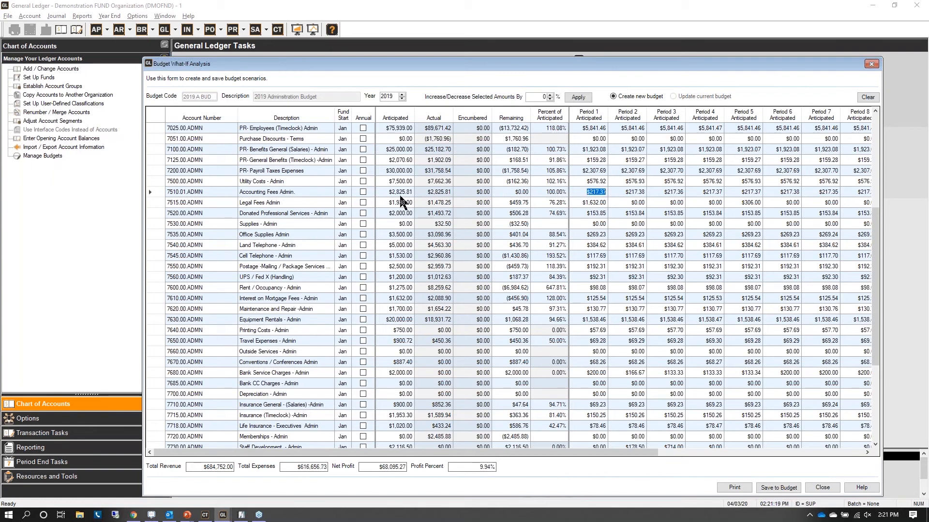
pyautogui.click(410, 192)
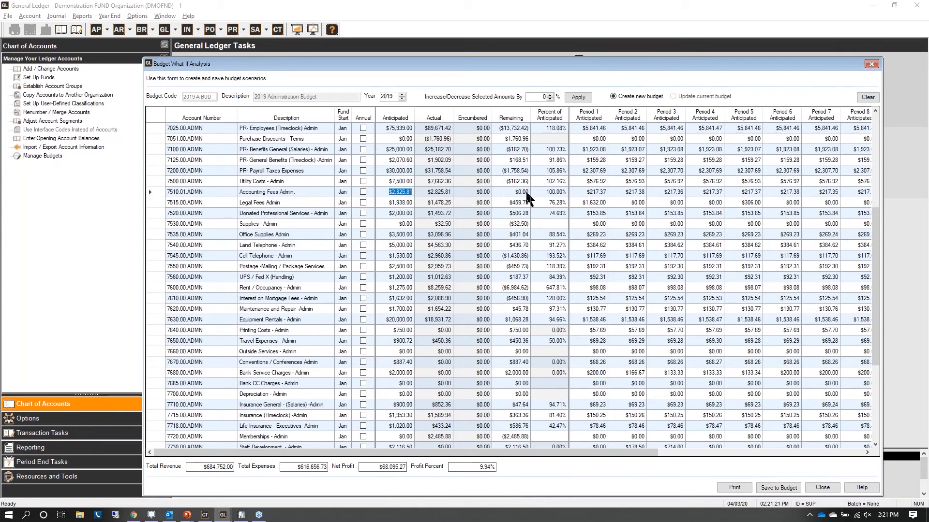
pyautogui.click(425, 194)
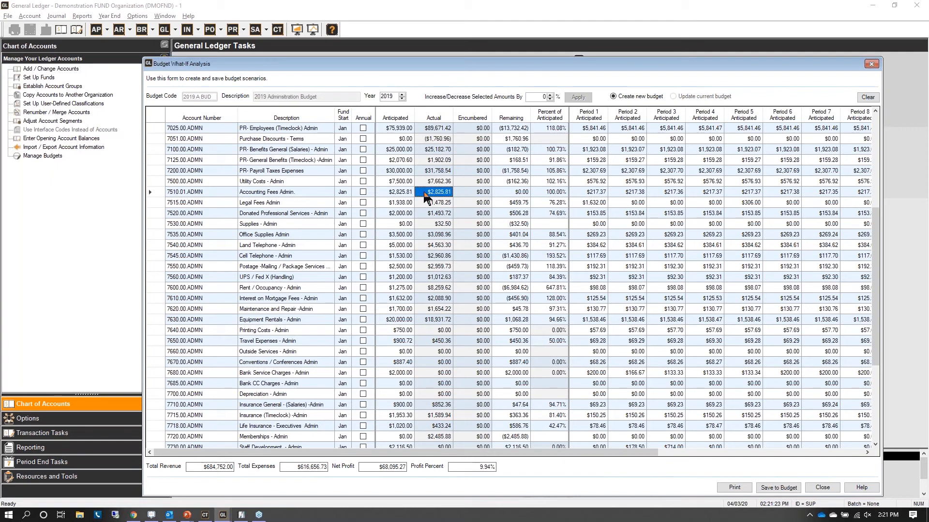
pyautogui.click(551, 192)
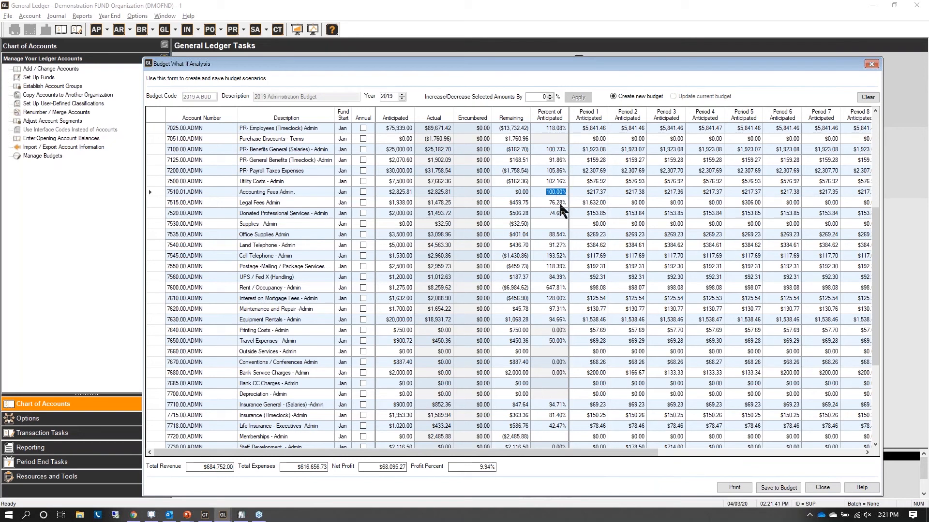
# Step: Set the percent of anticipated for Office Supplies Admin to 100%
pyautogui.click(557, 234)
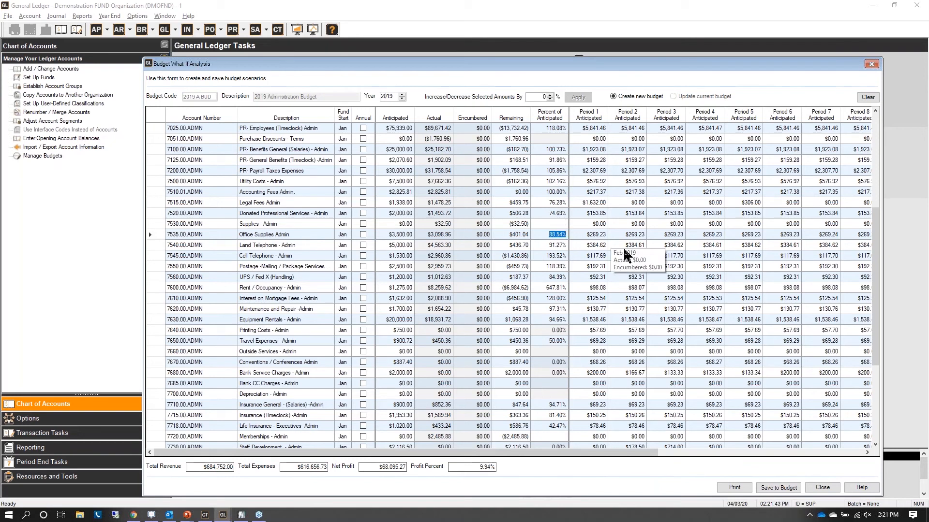
pyautogui.write('100')
pyautogui.press('Tab')
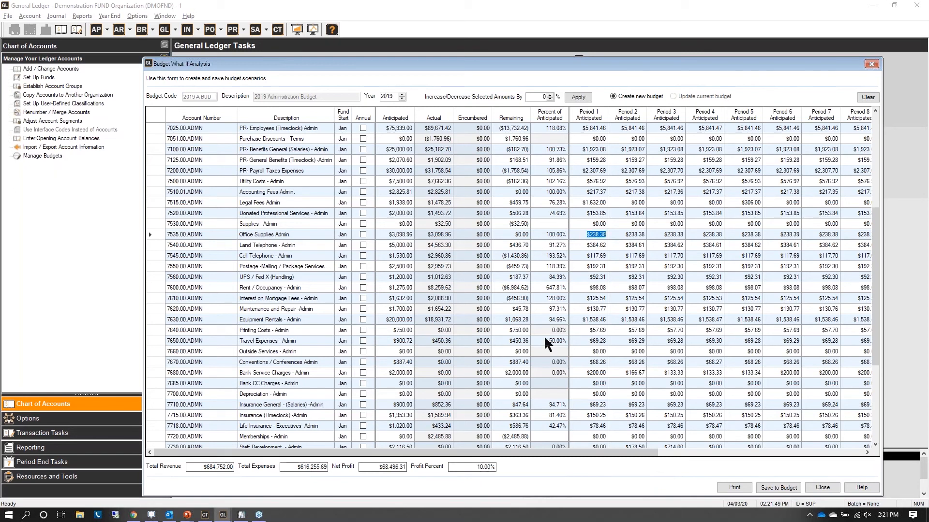
# Step: Check the percent, remaining and anticipated figures of Land Telephone - Admin and the Legal Fees Admin amounts for Periods 1 to 4
pyautogui.click(548, 236)
pyautogui.click(546, 249)
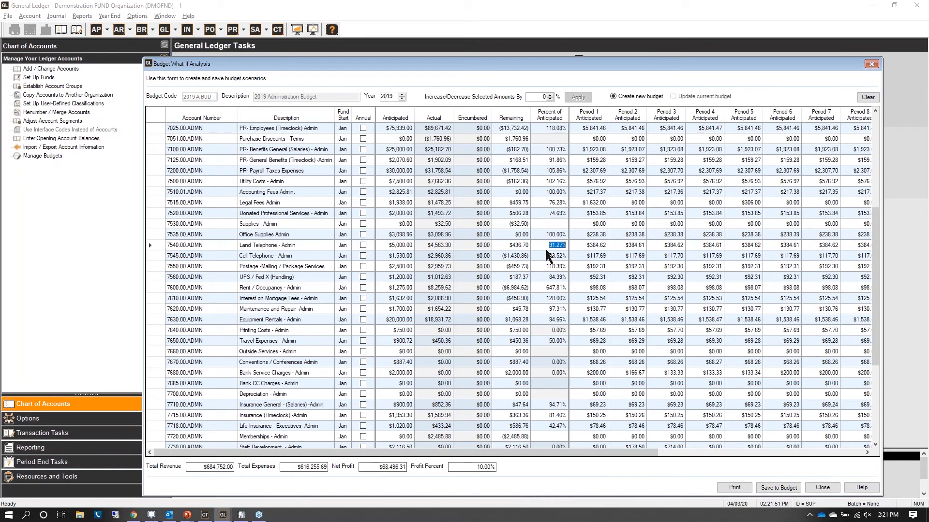
pyautogui.click(520, 245)
pyautogui.click(399, 245)
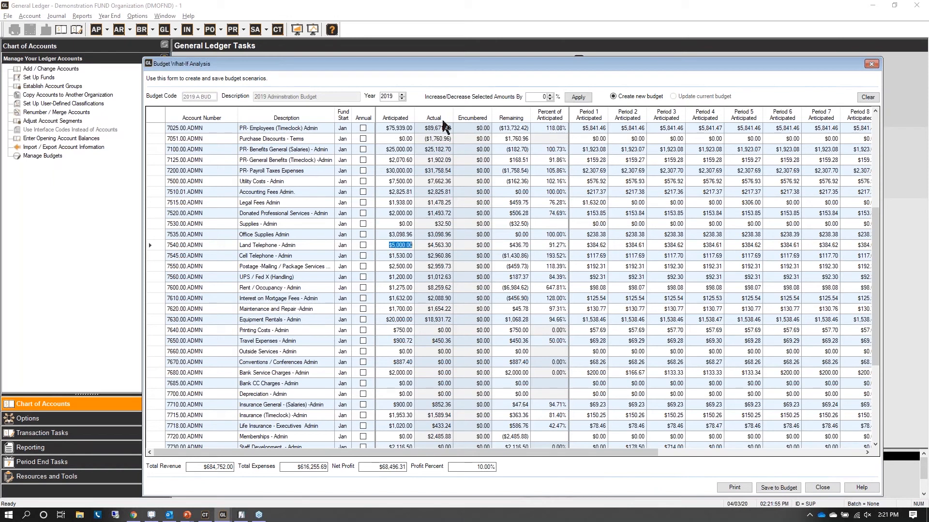
pyautogui.click(591, 202)
pyautogui.click(636, 203)
pyautogui.click(701, 204)
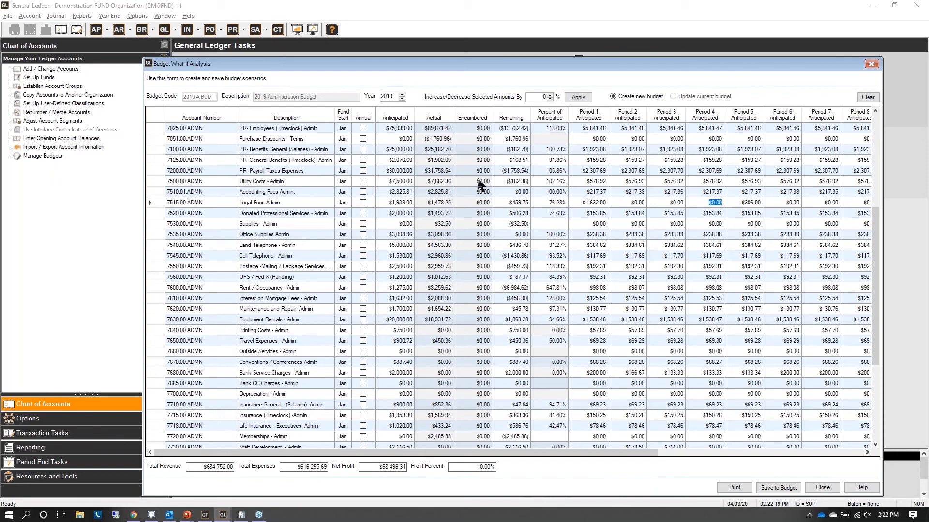
pyautogui.moveTo(659, 213)
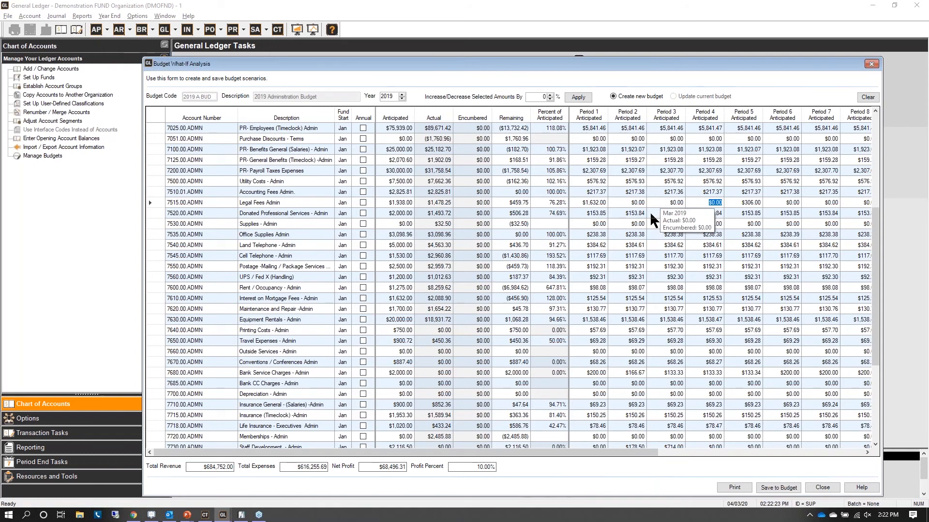
pyautogui.moveTo(629, 214)
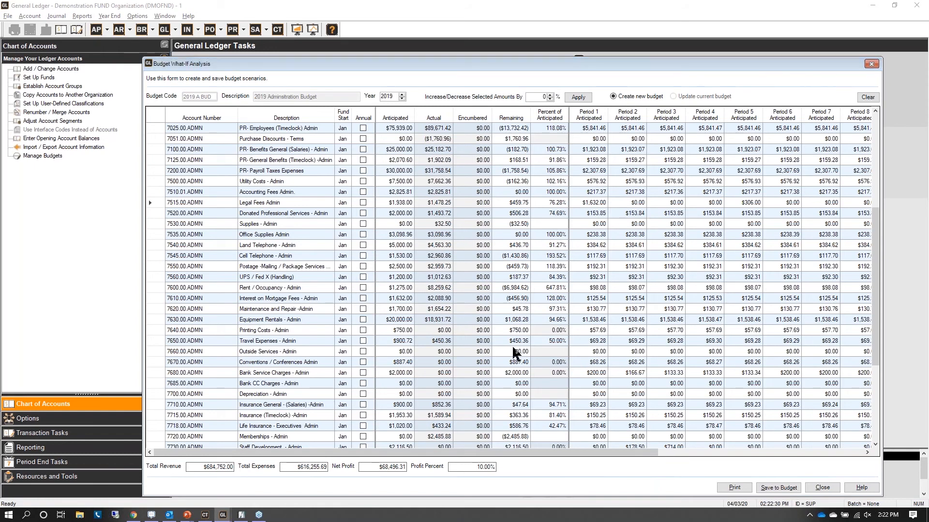
pyautogui.hotkey('alt', 'Tab')
pyautogui.hotkey('alt', 'Tab')
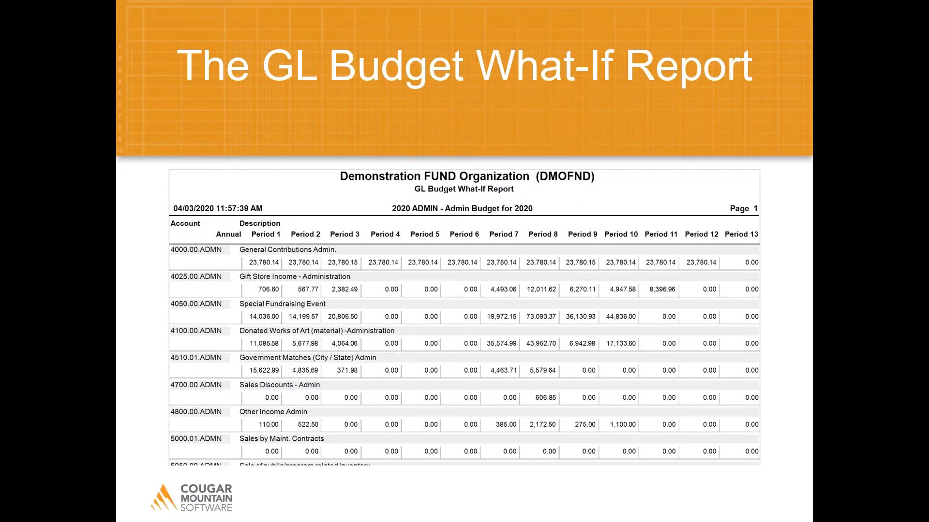
pyautogui.hotkey('alt', 'Tab')
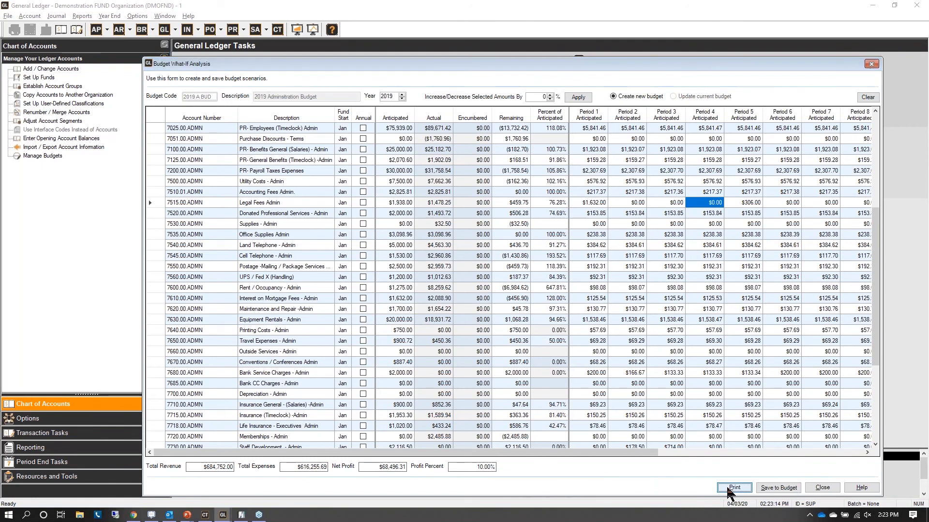
# Step: Preview the GL Budget What-If Report for the 2019 Administration Budget, then close the report
pyautogui.click(730, 488)
pyautogui.press('Return')
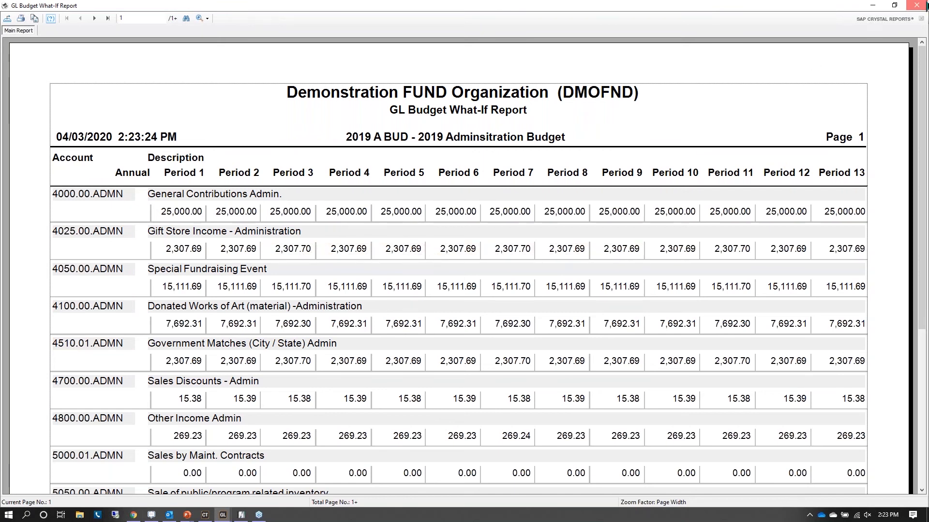
pyautogui.click(916, 5)
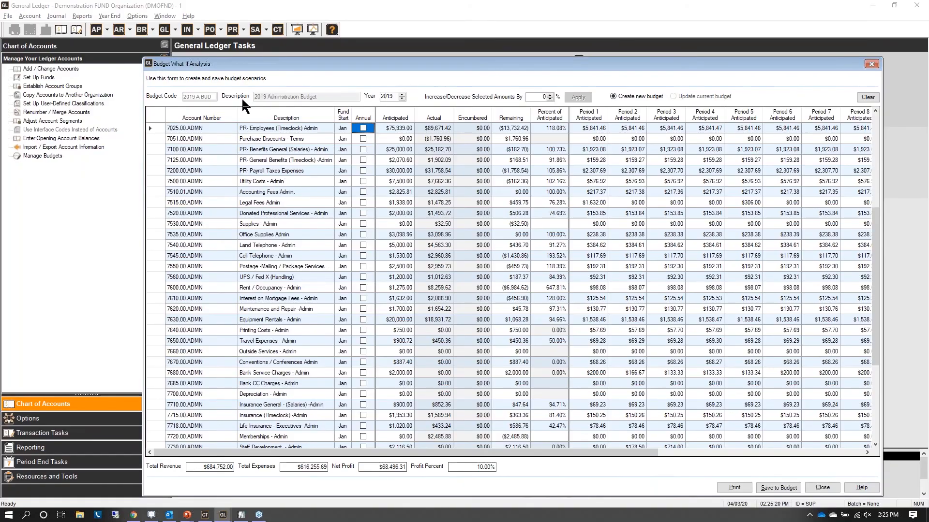
# Step: Clear the what-if form and load the 2020 ADMIN budget
pyautogui.click(868, 98)
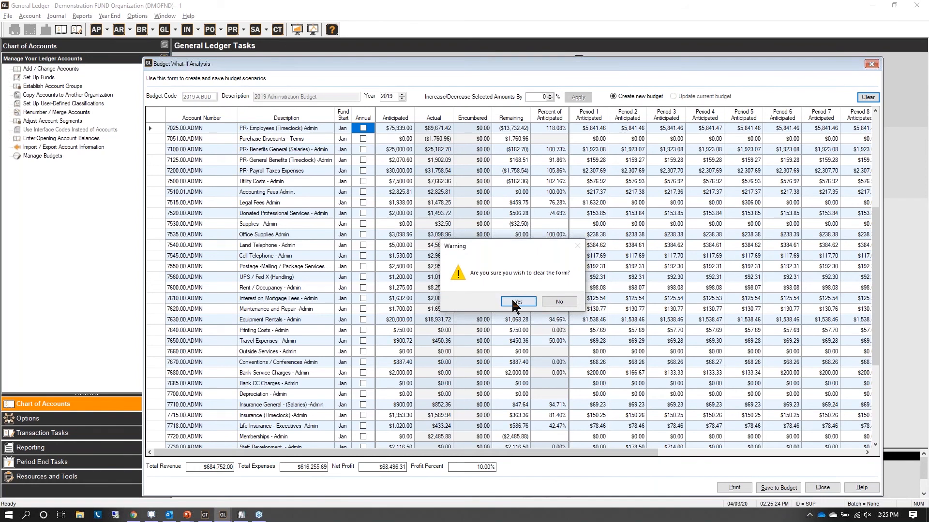
pyautogui.click(516, 302)
pyautogui.click(200, 98)
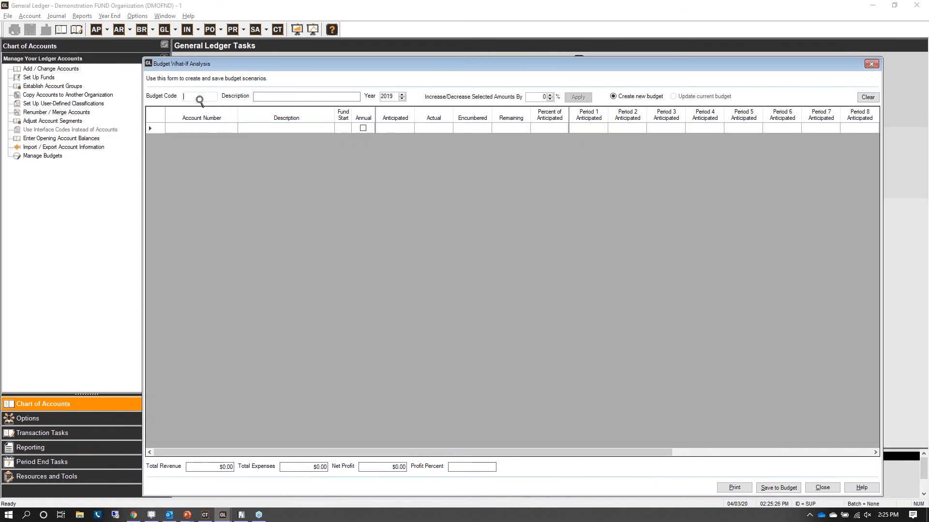
pyautogui.doubleClick(200, 98)
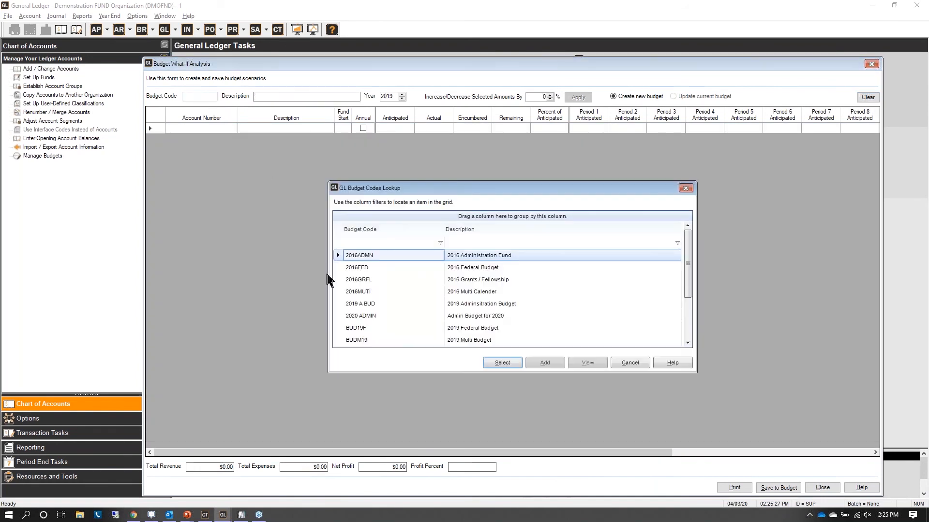
pyautogui.doubleClick(361, 318)
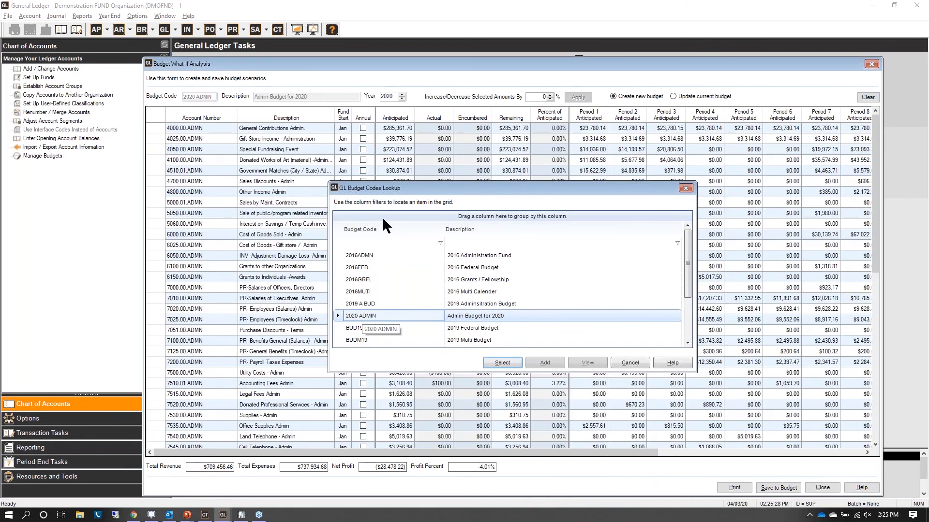
# Step: Mark General Contributions Admin, Gift Store Income - Administration and Special Fundraising Event as annual
pyautogui.click(363, 128)
pyautogui.click(362, 139)
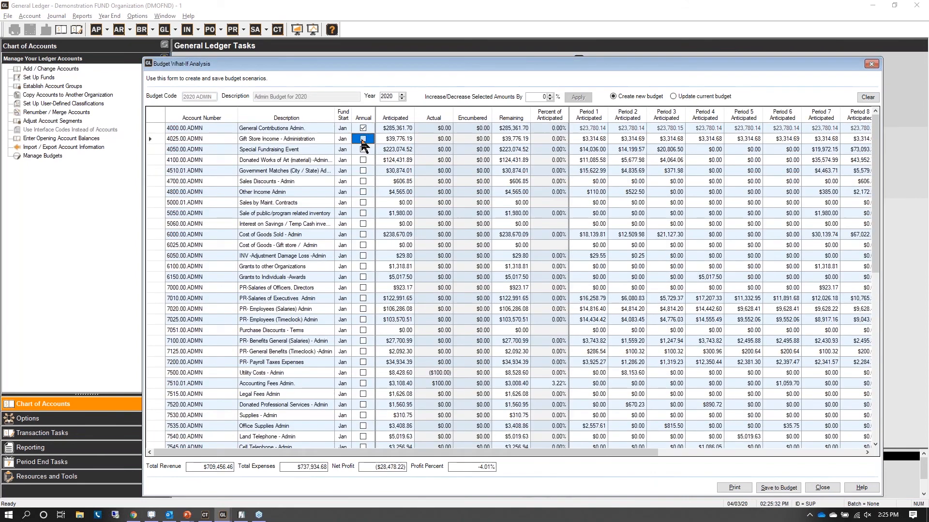
pyautogui.click(363, 149)
pyautogui.click(392, 162)
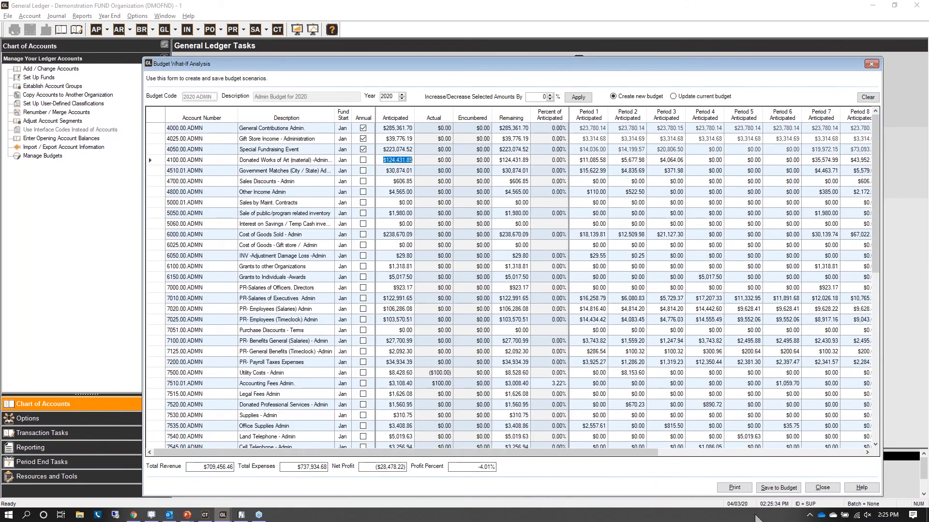
# Step: Preview the GL Budget What-If Report for 2020 ADMIN, look through its annual and period amounts, and close it
pyautogui.click(740, 486)
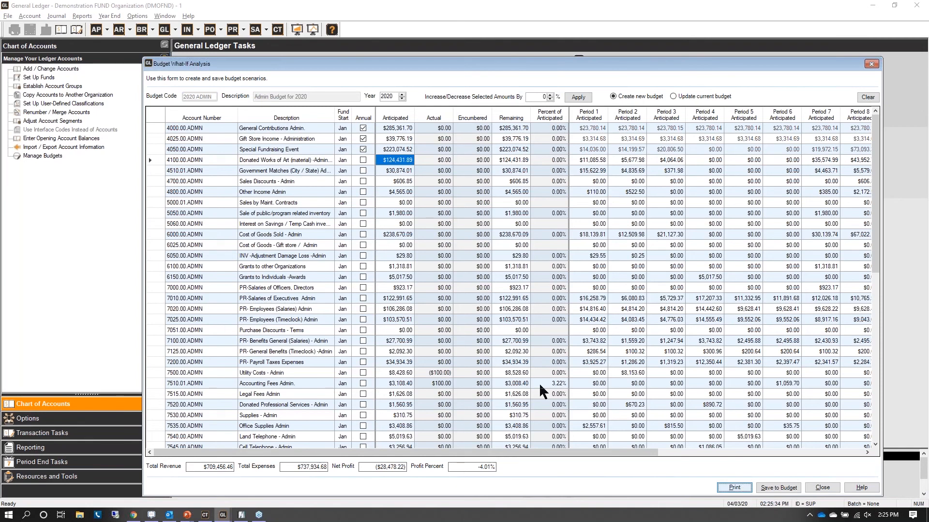
pyautogui.press('Return')
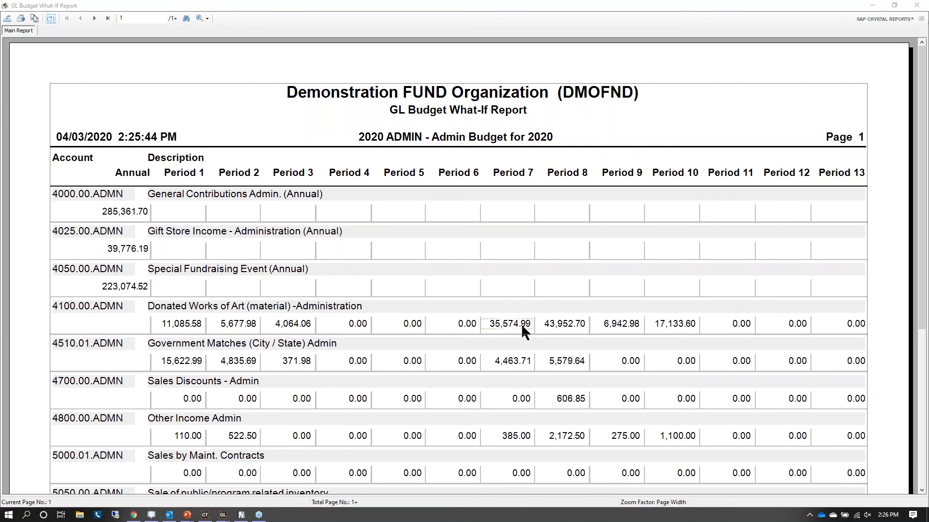
pyautogui.scroll(-5, 441, 400)
pyautogui.scroll(5, 439, 397)
pyautogui.click(916, 6)
pyautogui.click(515, 312)
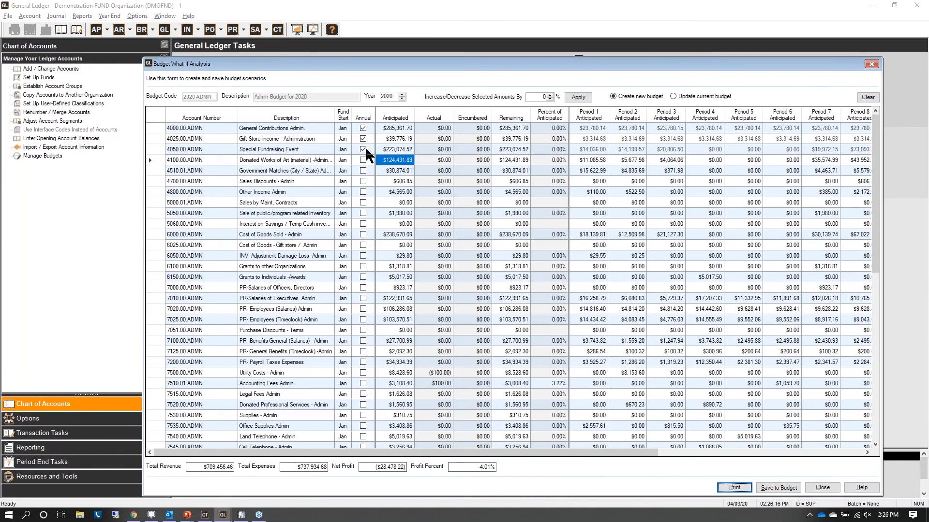
# Step: Remove the annual setting from General Contributions, Gift Store Income and Special Fundraising Event, and check their period amount cells
pyautogui.click(366, 148)
pyautogui.click(363, 139)
pyautogui.click(362, 150)
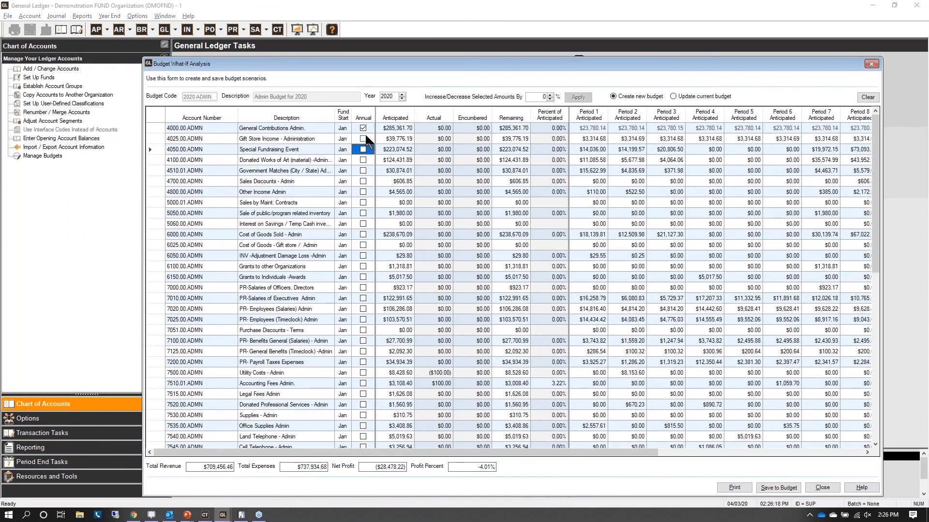
pyautogui.click(364, 129)
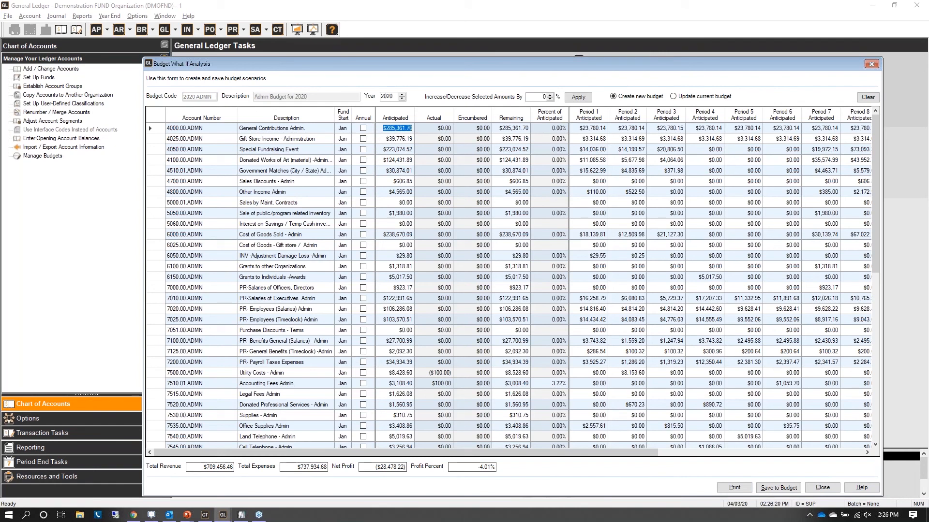
pyautogui.click(600, 128)
pyautogui.click(624, 128)
pyautogui.click(672, 129)
pyautogui.click(672, 151)
# Step: Mark the first three revenue accounts as annual again and try their anticipated, remaining and period amount cells
pyautogui.click(364, 129)
pyautogui.click(363, 139)
pyautogui.click(363, 149)
pyautogui.click(394, 138)
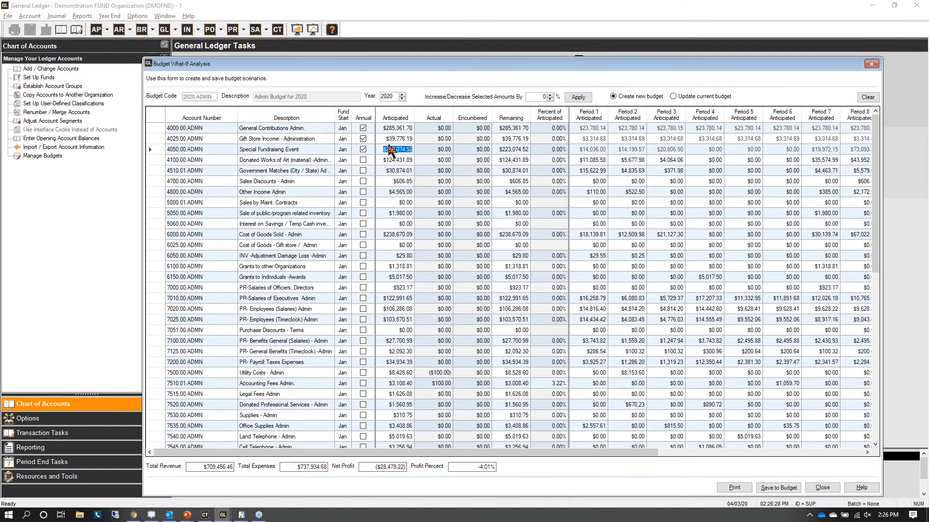
pyautogui.click(519, 138)
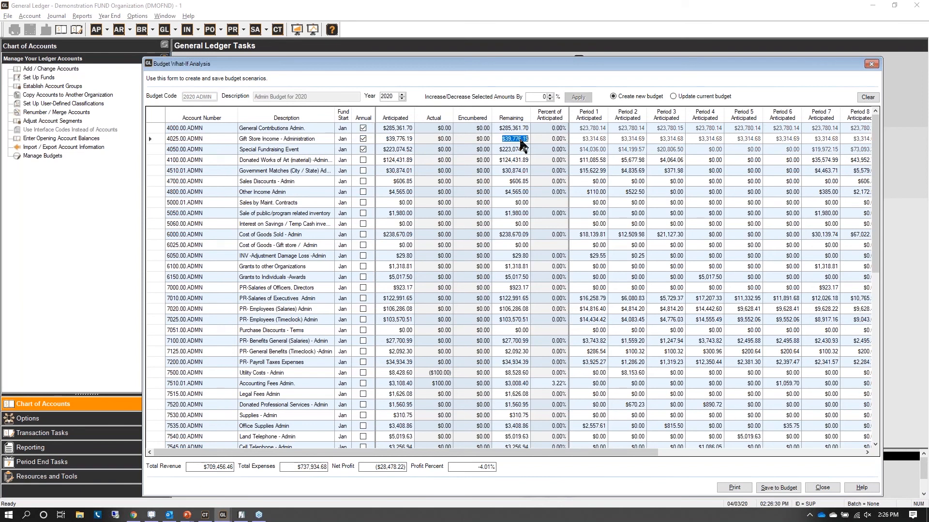
pyautogui.click(603, 139)
pyautogui.click(628, 137)
pyautogui.click(670, 138)
pyautogui.click(696, 139)
pyautogui.click(589, 148)
# Step: Clear the annual marks from Special Fundraising Event, Gift Store Income and General Contributions Admin
pyautogui.click(363, 149)
pyautogui.click(364, 138)
pyautogui.click(363, 139)
pyautogui.click(363, 128)
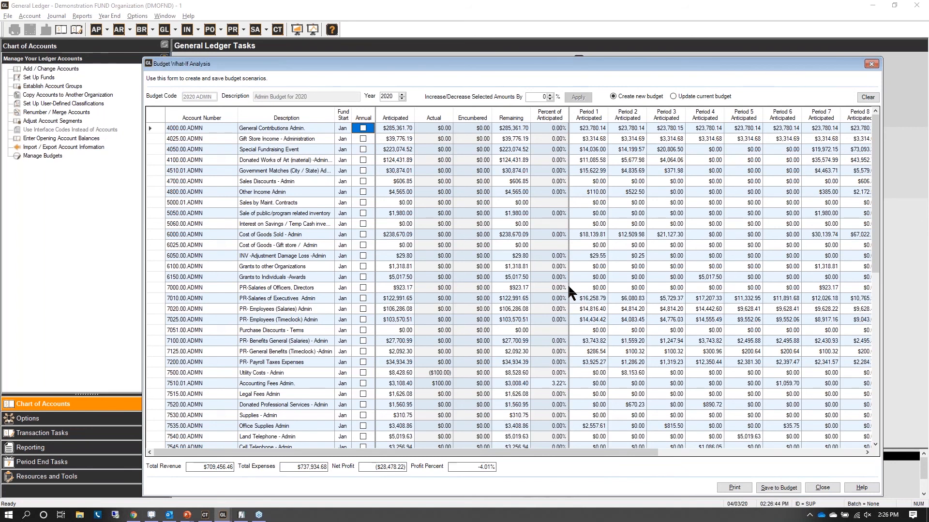
pyautogui.hotkey('alt', 'Tab')
pyautogui.press('Tab')
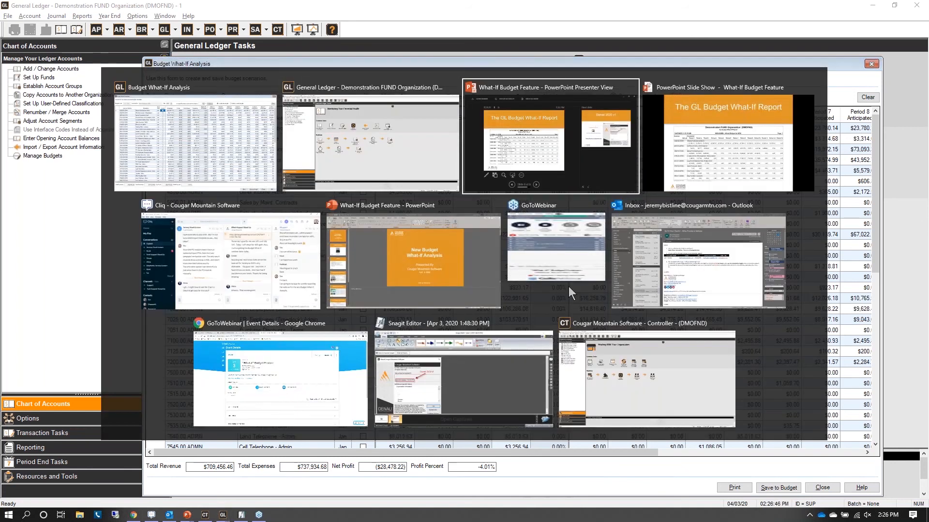
pyautogui.hotkey('alt', 'Tab')
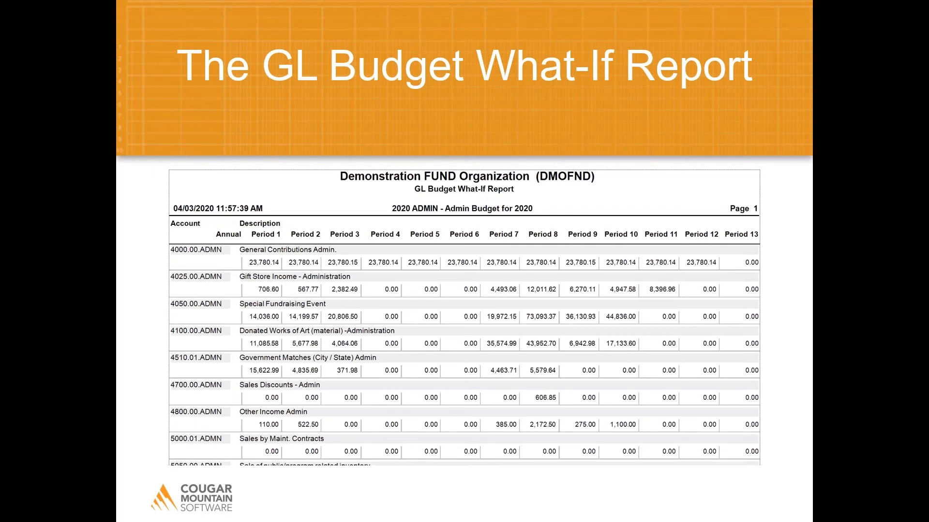
pyautogui.hotkey('alt', 'Tab')
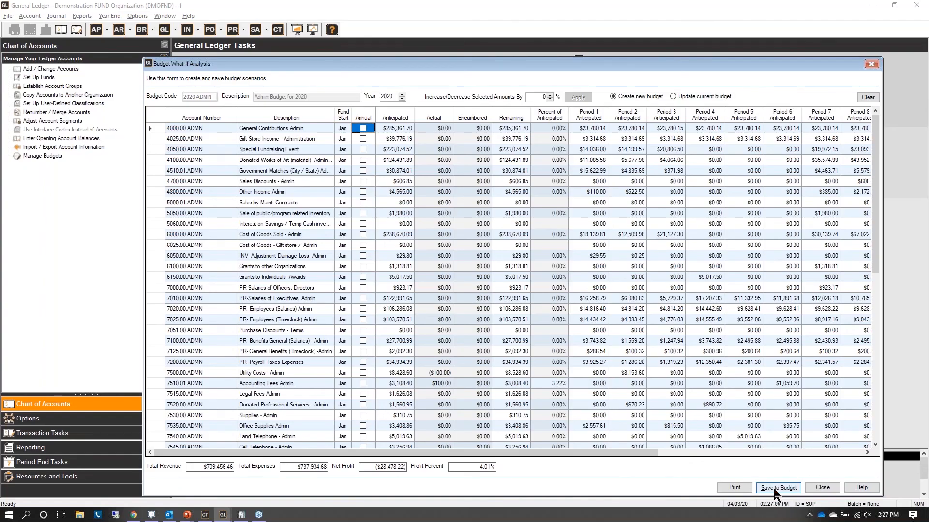
pyautogui.click(410, 160)
pyautogui.click(406, 223)
pyautogui.click(406, 245)
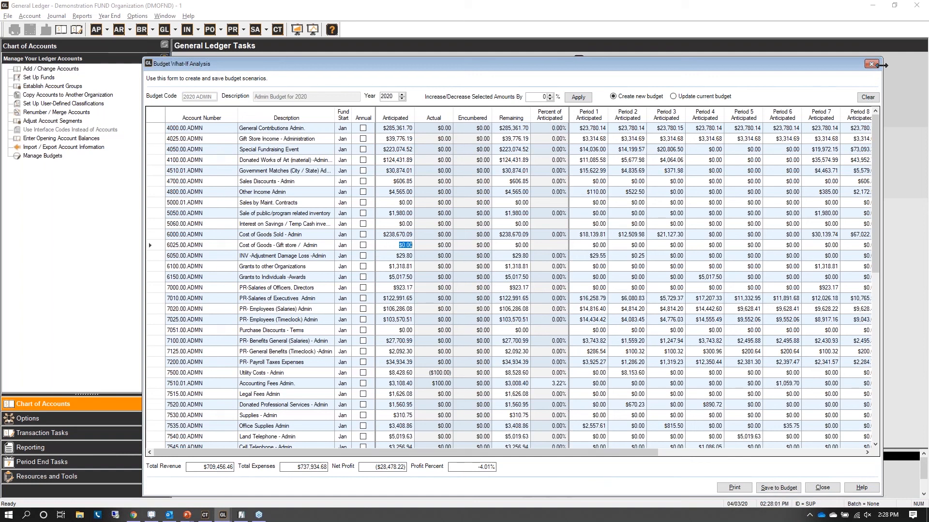
# Step: Try to save the scenario as a new budget under the code 2020 ADMIN
pyautogui.click(769, 488)
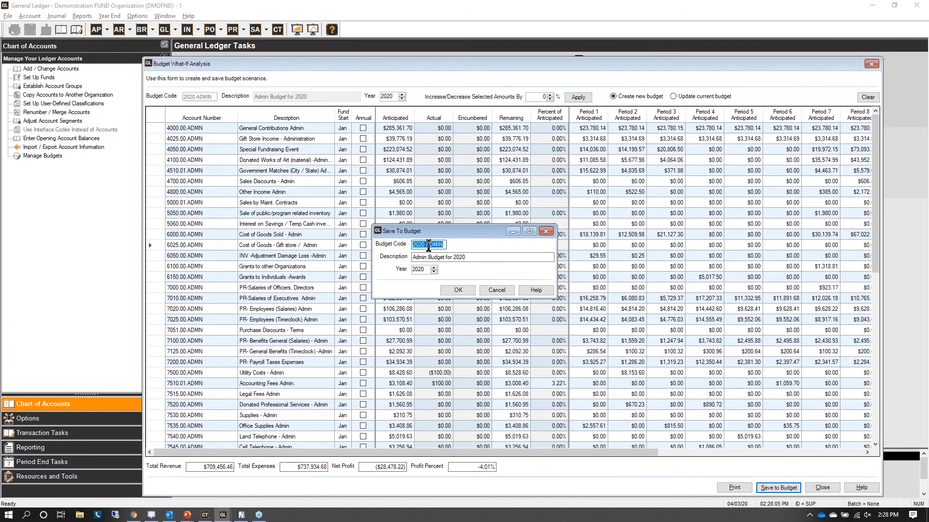
pyautogui.moveTo(442, 245); pyautogui.dragTo(409, 243)
pyautogui.click(446, 293)
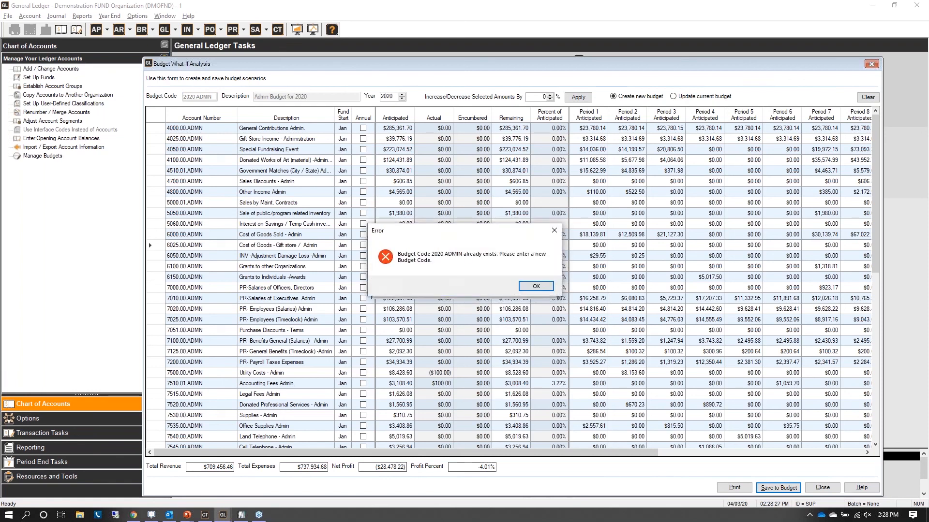
pyautogui.click(536, 286)
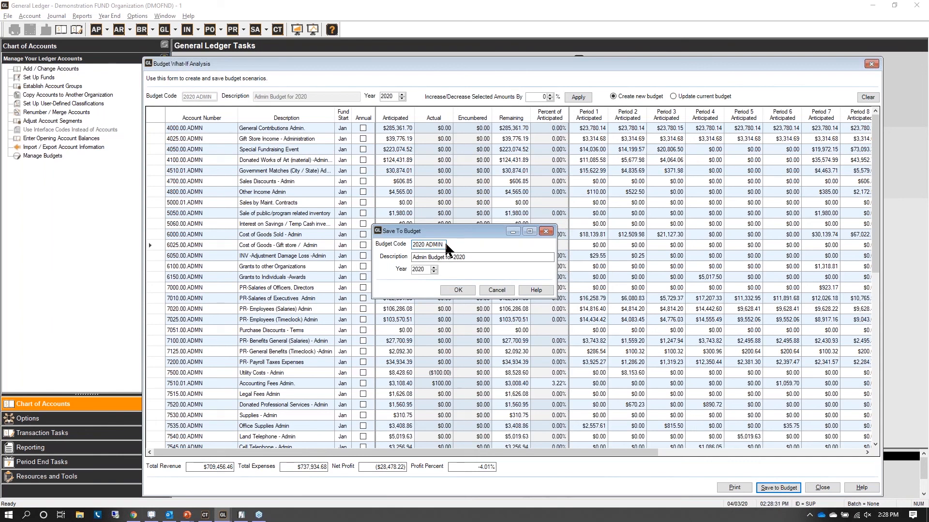
# Step: Set the budget code to 2020 ADM2 and save the scenario with the description Admin Budget for 2020
pyautogui.moveTo(444, 245); pyautogui.dragTo(397, 245)
pyautogui.write('2020')
pyautogui.press('BackSpace')
pyautogui.write('ADMIN')
pyautogui.write('AD')
pyautogui.write('M2')
pyautogui.click(437, 258)
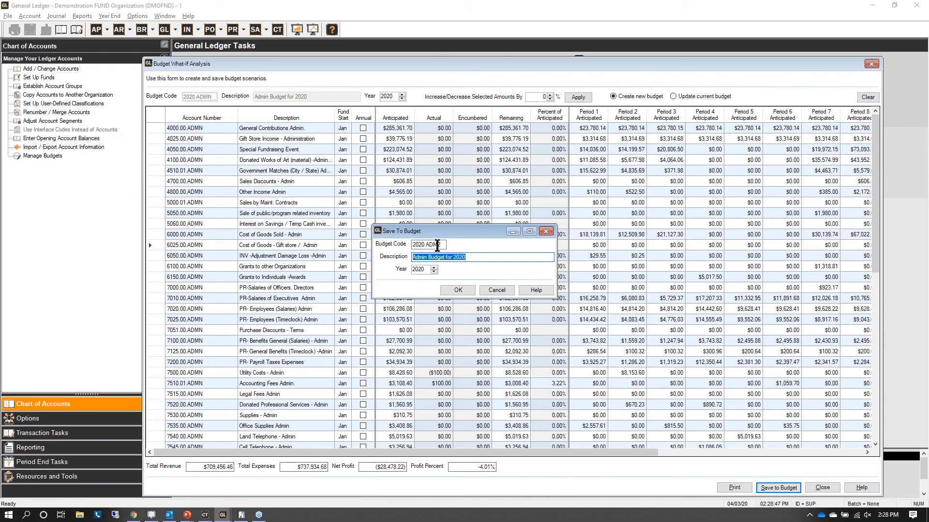
pyautogui.moveTo(442, 245); pyautogui.dragTo(392, 251)
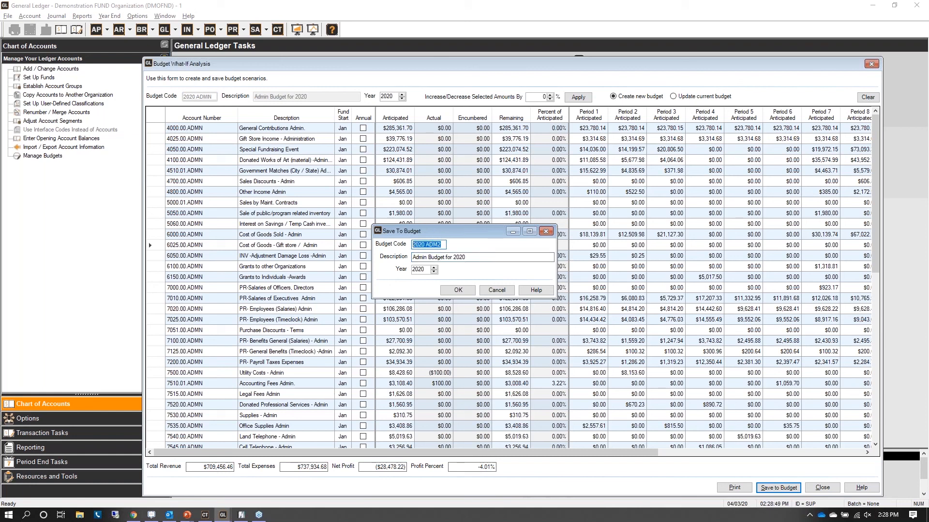
pyautogui.click(463, 291)
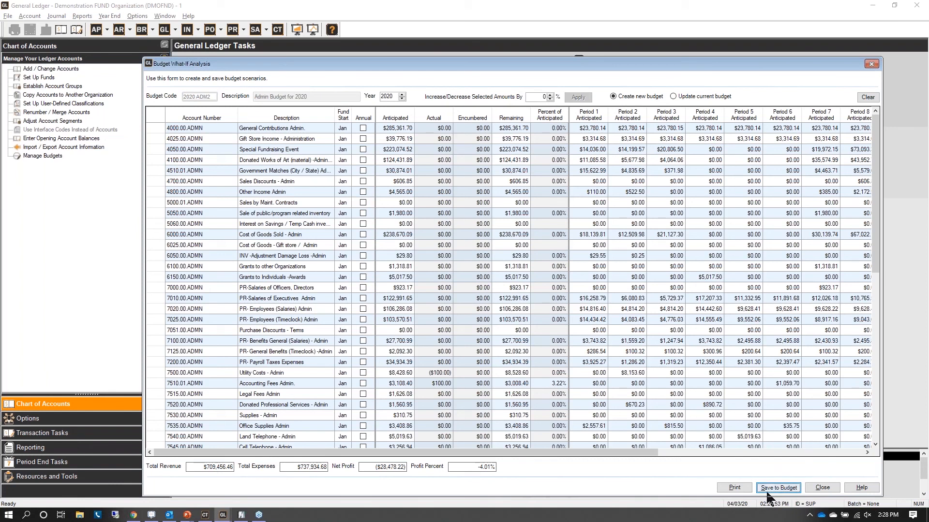
# Step: Close Budget What-If Analysis and open GL Budget Management
pyautogui.click(870, 64)
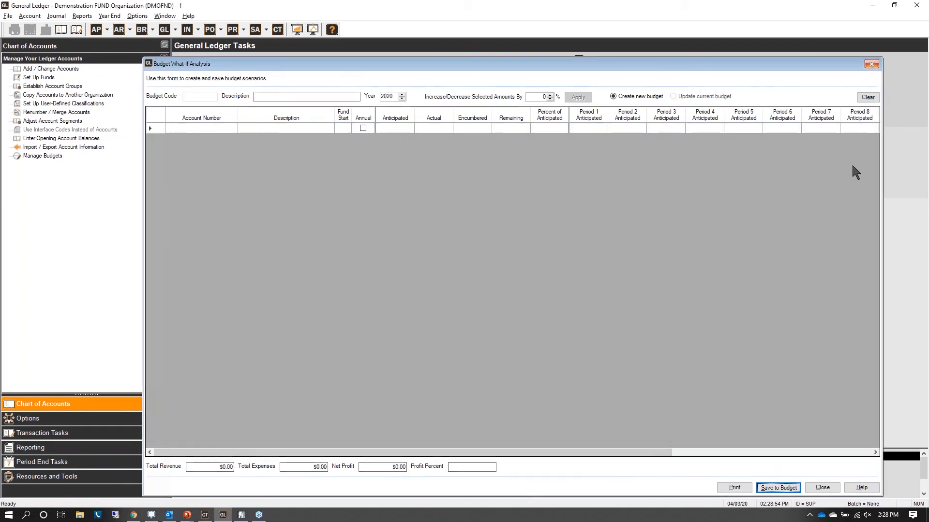
pyautogui.click(313, 165)
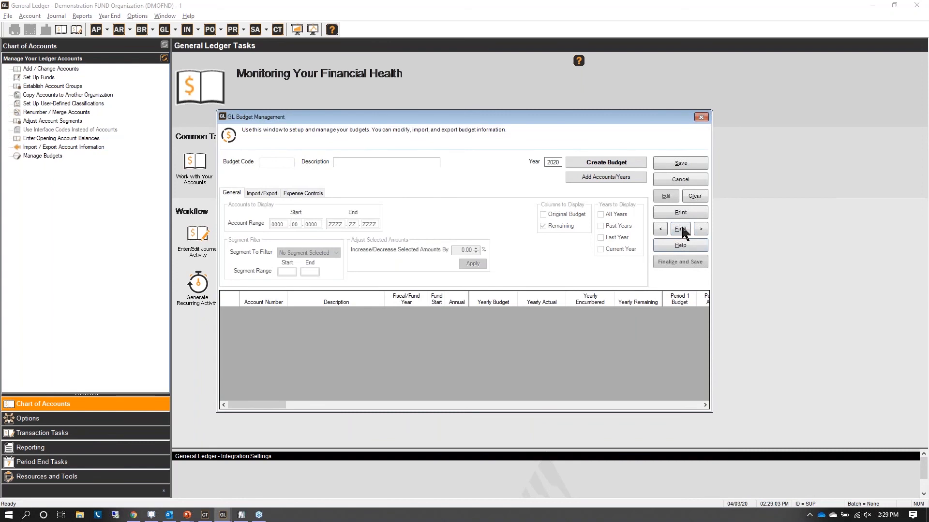
# Step: Look up the budget 2020 ADM2 in the budget codes and open it for editing
pyautogui.click(680, 228)
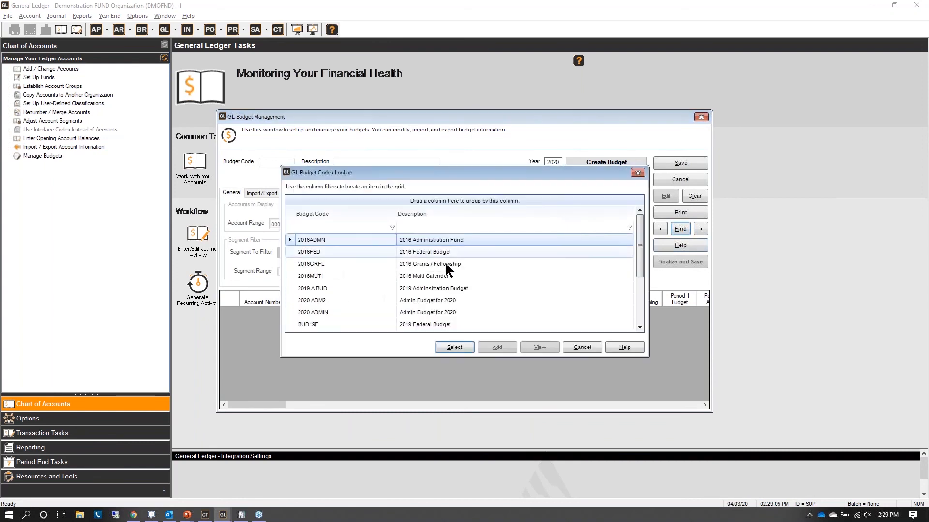
pyautogui.click(421, 300)
pyautogui.click(457, 349)
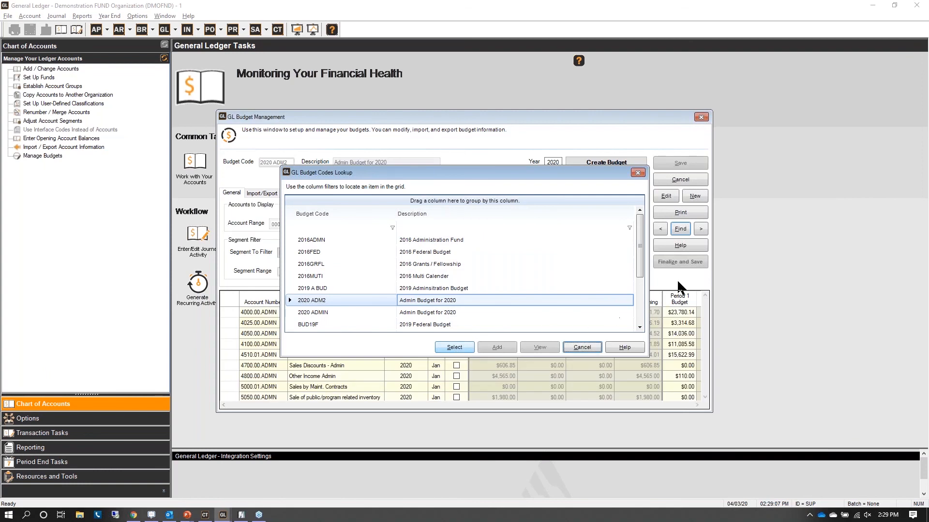
pyautogui.click(668, 194)
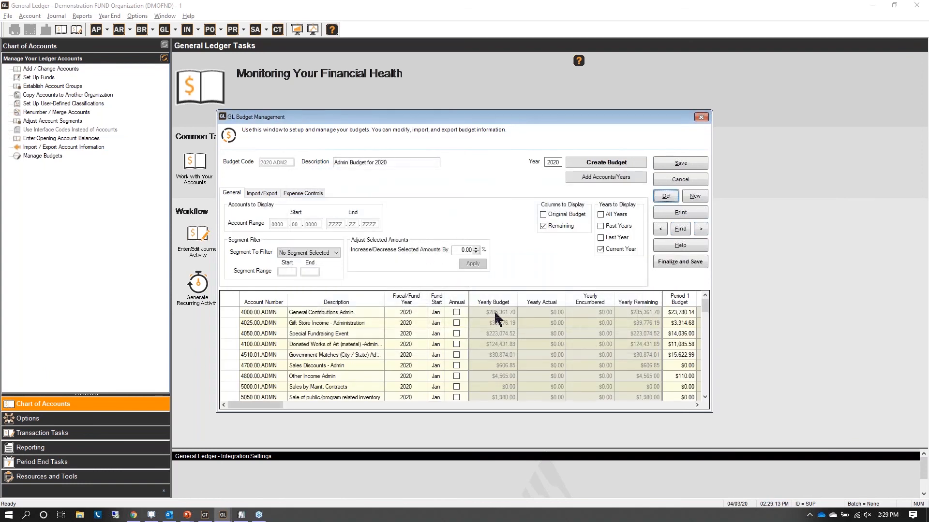
# Step: Enlarge the budget window, examine the Period 1 budget amounts of the grant, salary and benefit accounts, and cancel the editing
pyautogui.scroll(-2, 496, 351)
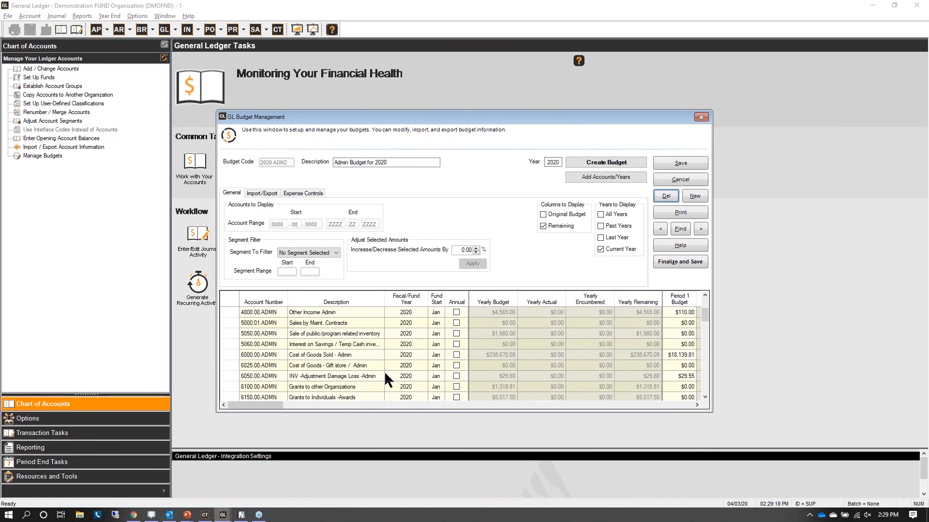
pyautogui.scroll(-2, 385, 373)
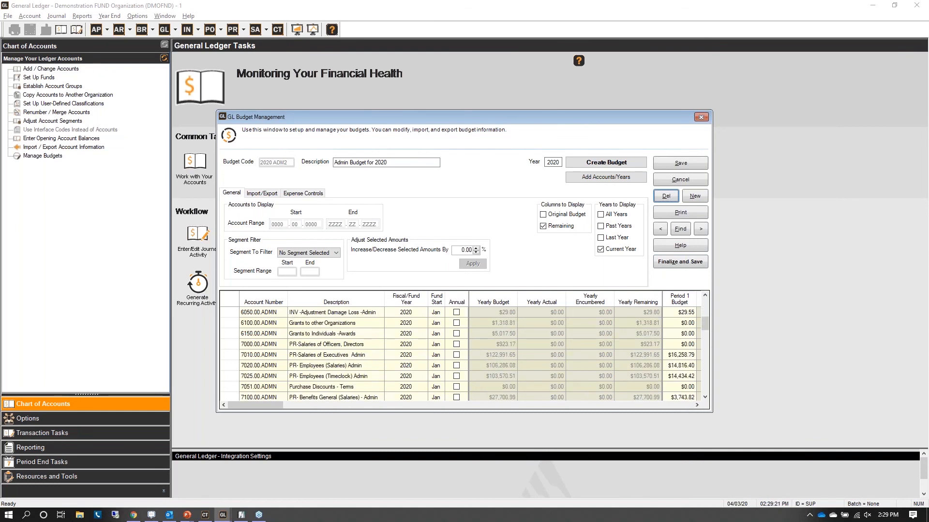
pyautogui.moveTo(712, 412); pyautogui.dragTo(794, 472)
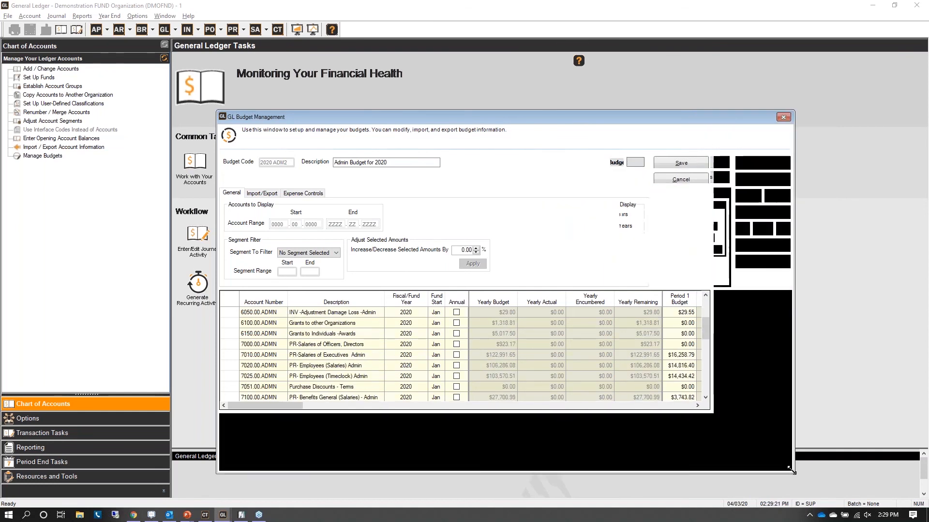
pyautogui.click(679, 323)
pyautogui.click(686, 345)
pyautogui.click(683, 355)
pyautogui.click(680, 387)
pyautogui.click(679, 397)
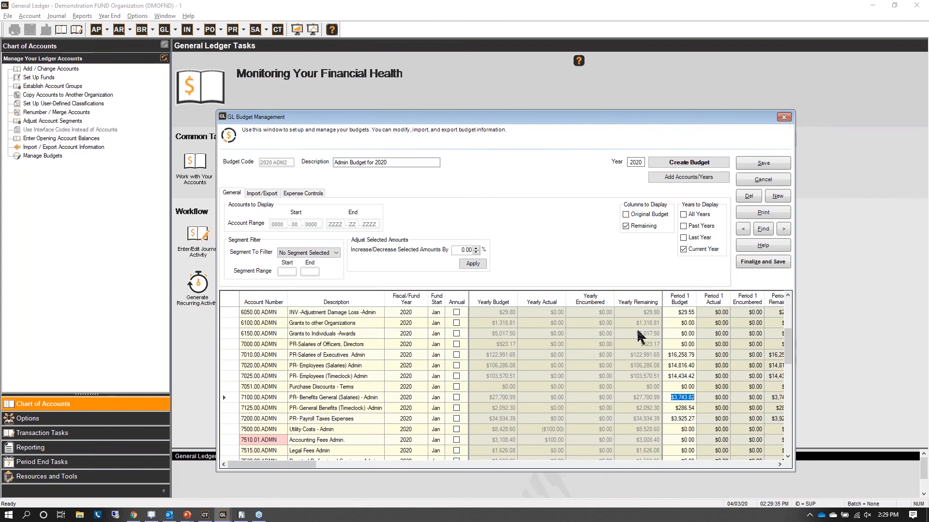
pyautogui.click(762, 180)
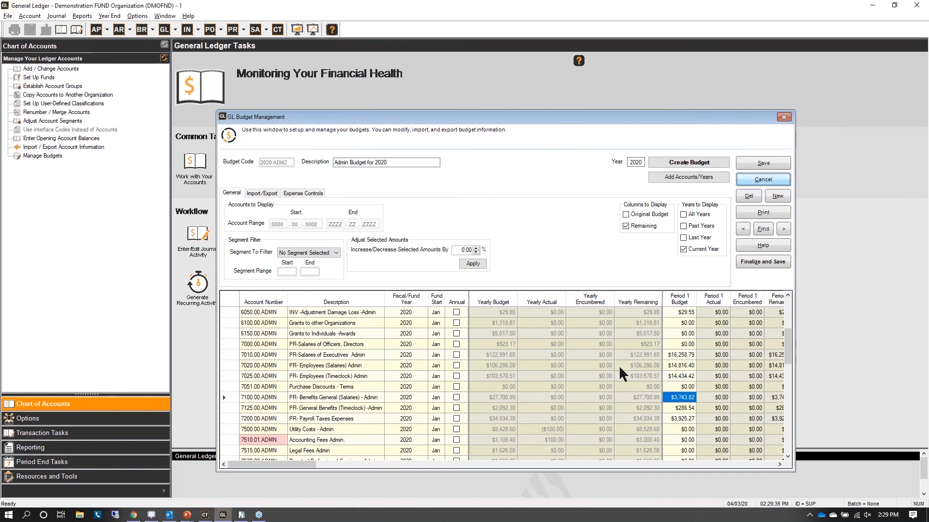
pyautogui.hotkey('alt', 'Tab')
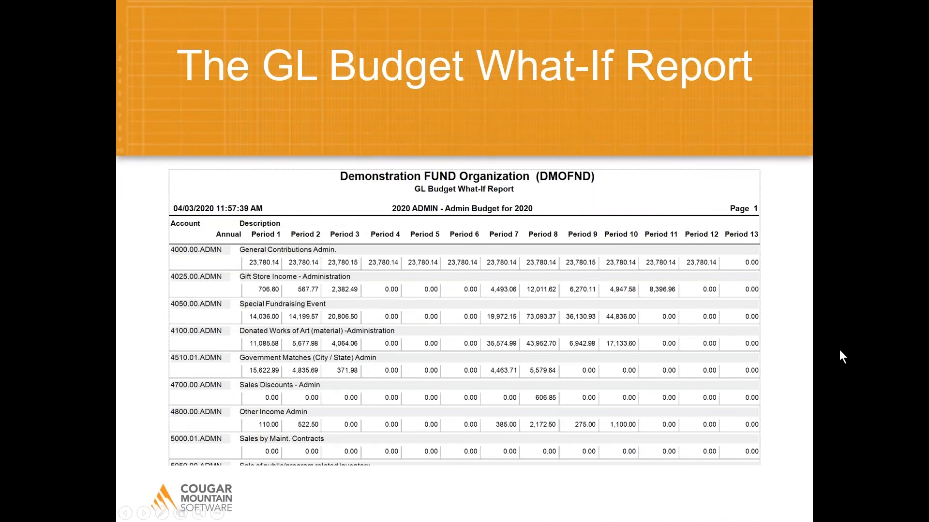
pyautogui.click(839, 349)
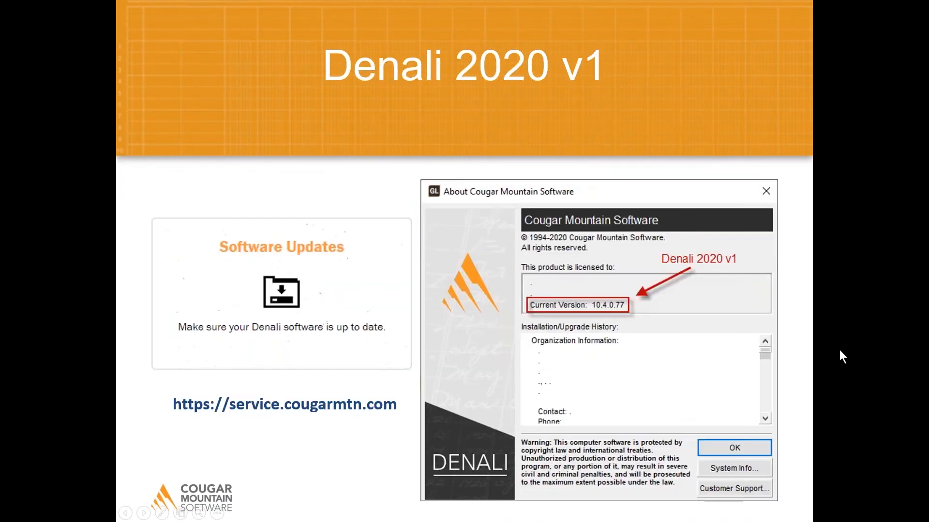